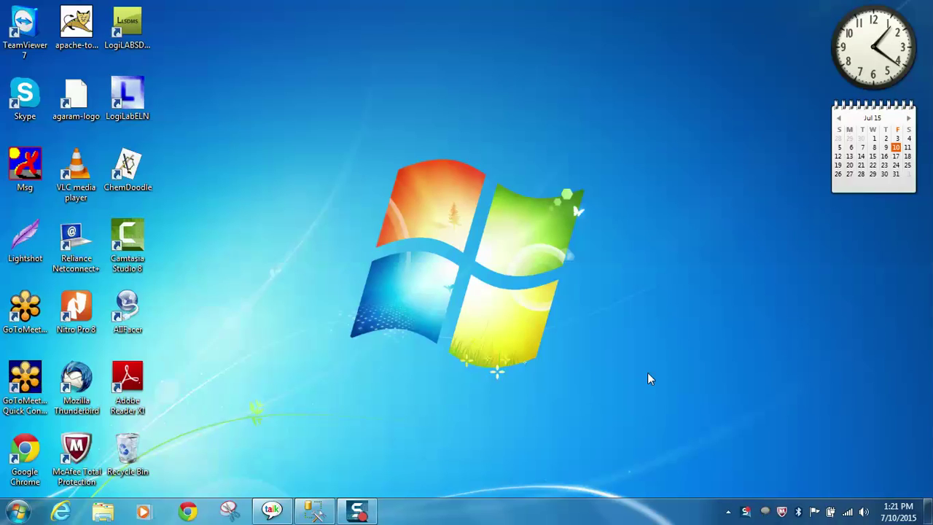
# Step: Set the LogiLABSDMS shortcut to run as administrator for all users in its Compatibility properties
pyautogui.click(127, 31)
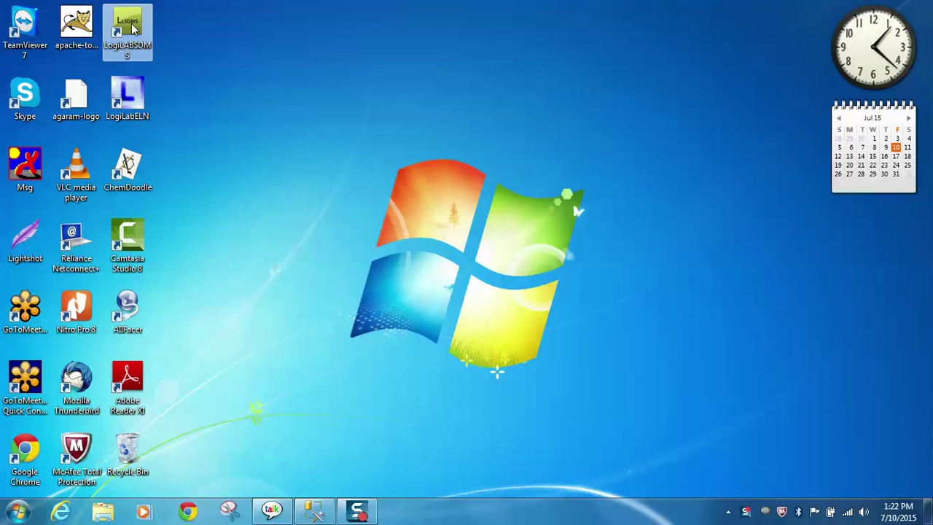
pyautogui.rightClick(132, 24)
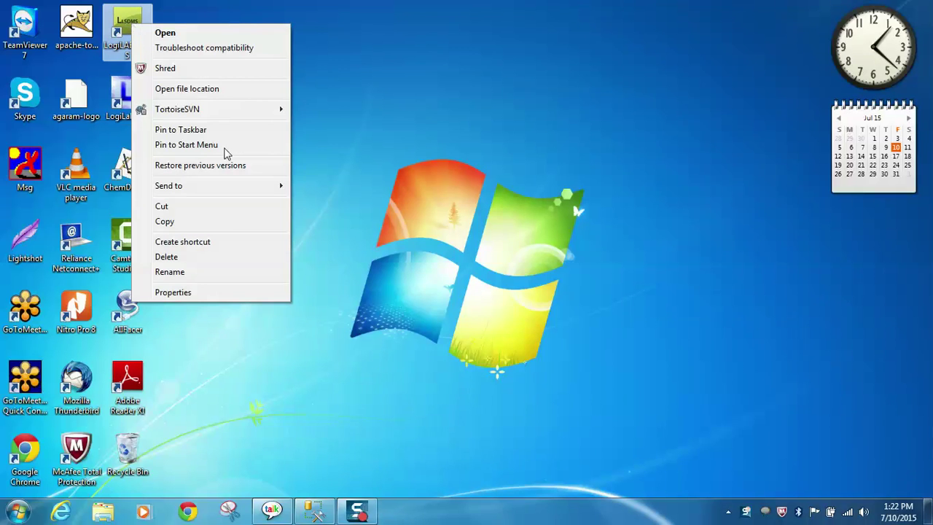
pyautogui.click(195, 291)
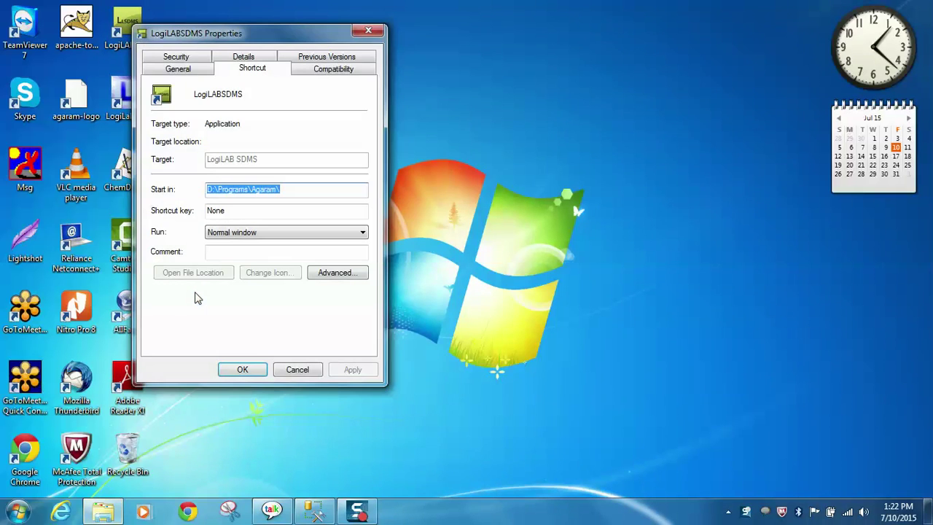
pyautogui.click(349, 70)
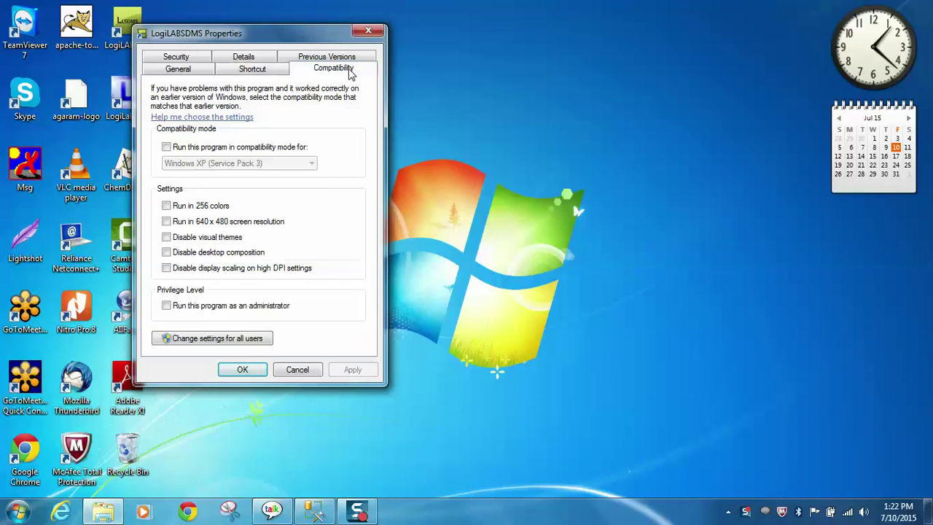
pyautogui.click(240, 343)
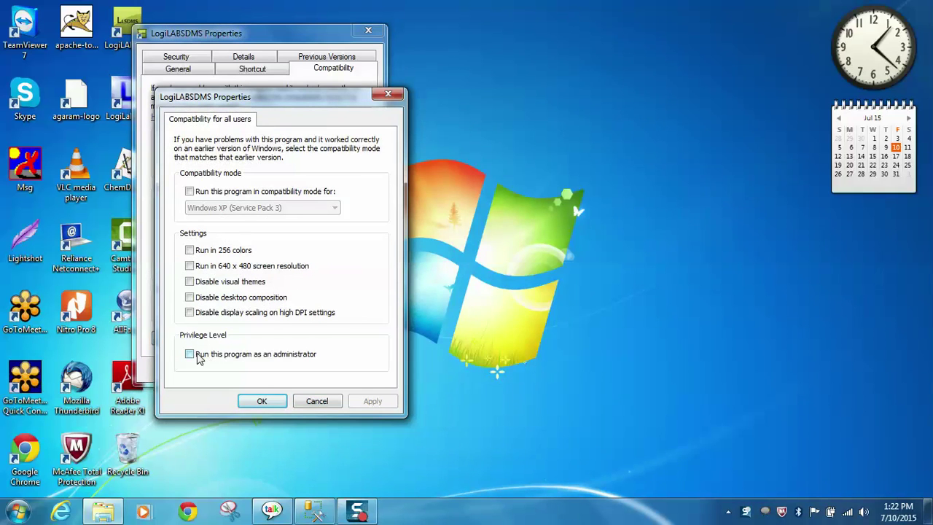
pyautogui.click(197, 354)
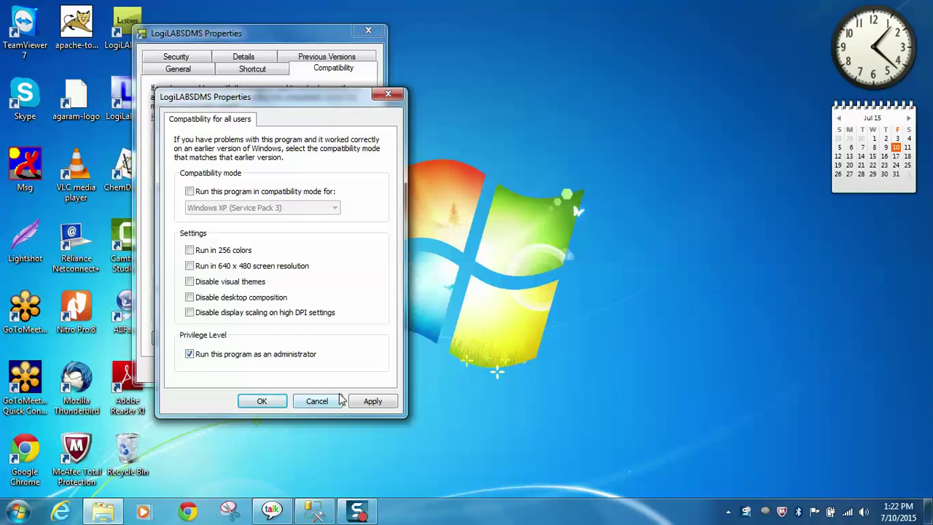
pyautogui.click(377, 401)
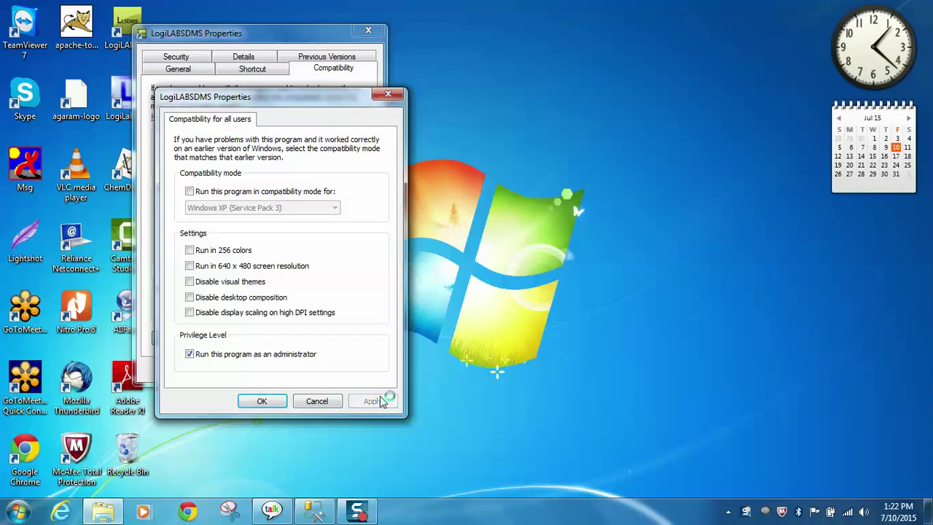
pyautogui.click(261, 402)
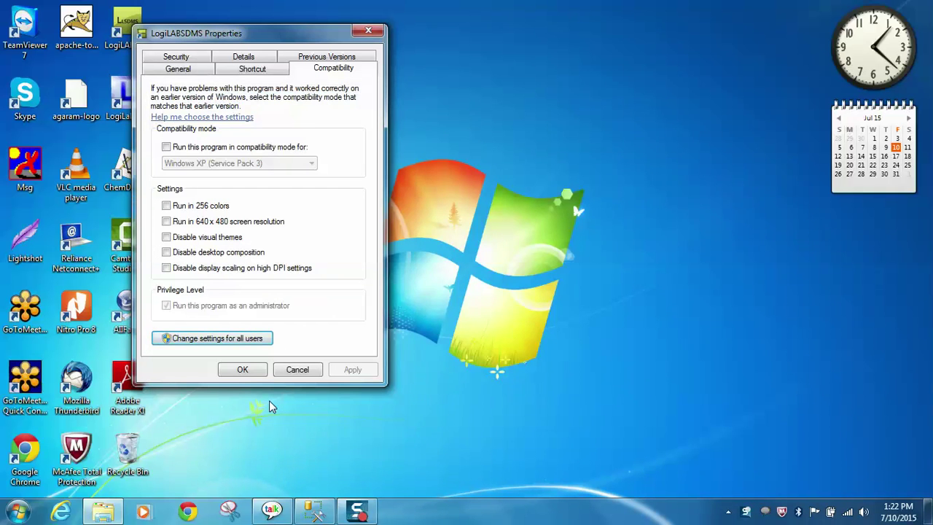
pyautogui.click(244, 370)
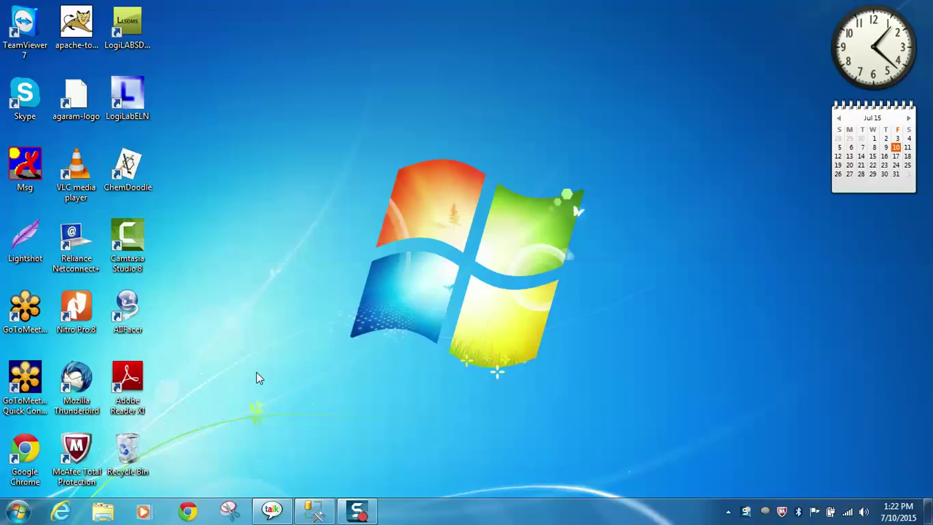
pyautogui.click(135, 24)
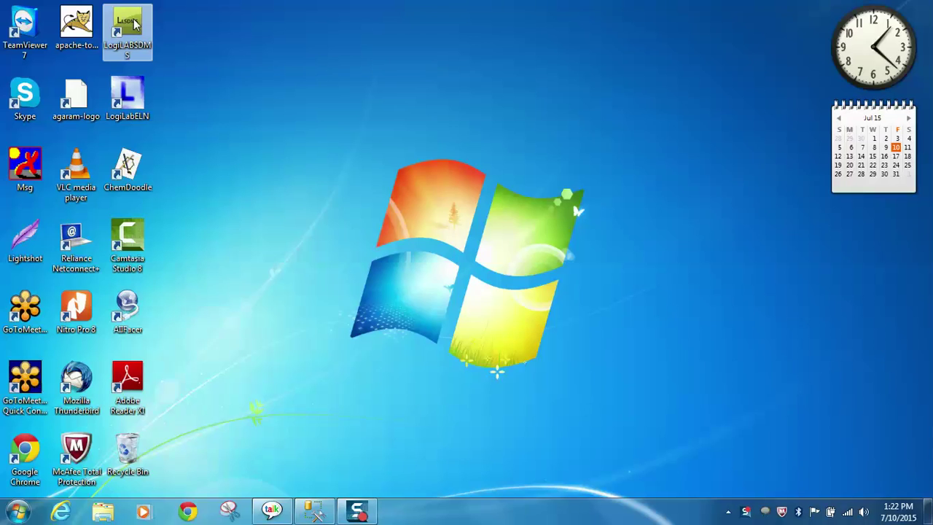
# Step: Launch LogiLAB SDMS from its desktop shortcut
pyautogui.doubleClick(134, 24)
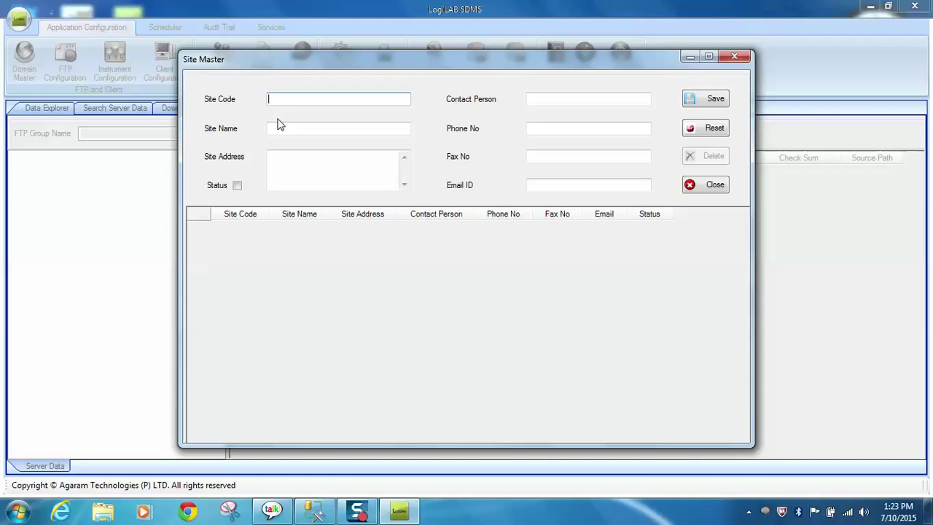
# Step: Save site code CH named Chennai with active status and a contact person's name
pyautogui.write('CH')
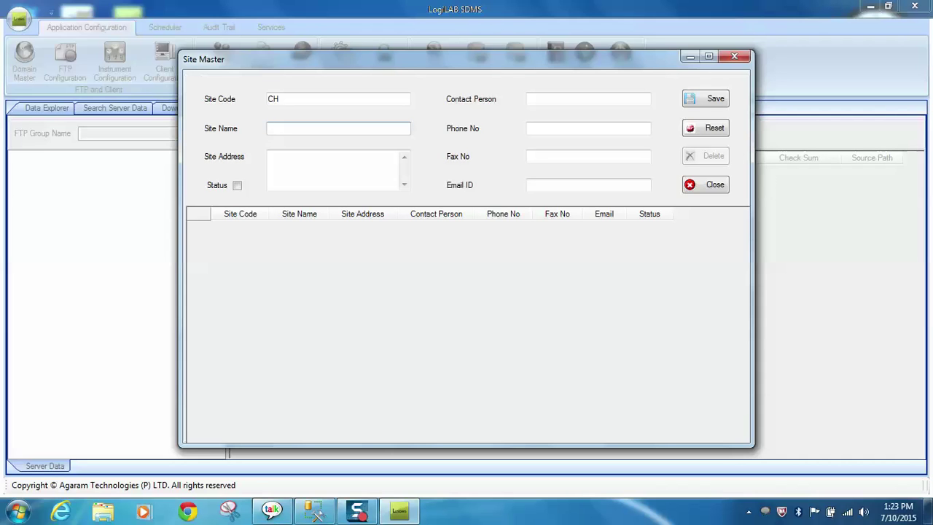
pyautogui.write('Chennai')
pyautogui.press('Tab')
pyautogui.press('Tab')
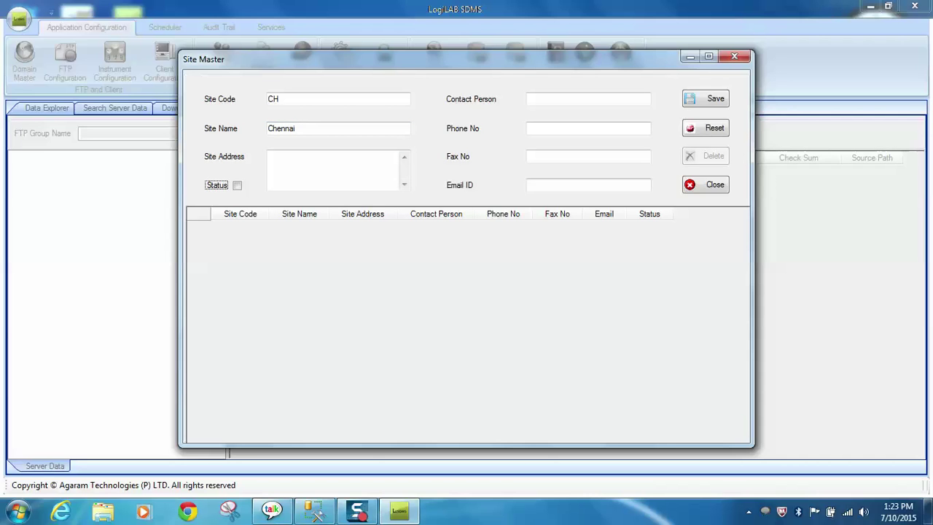
pyautogui.press('Tab')
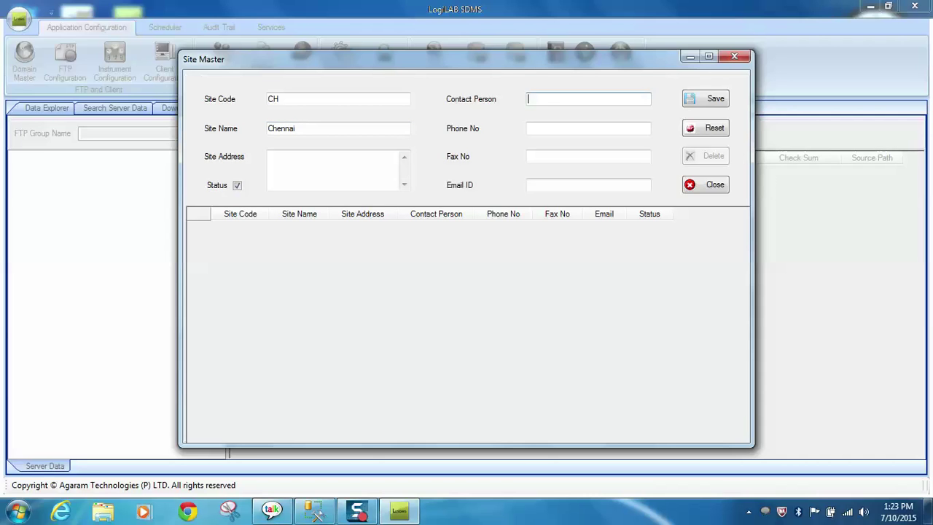
pyautogui.write('Nandhini')
pyautogui.click(723, 103)
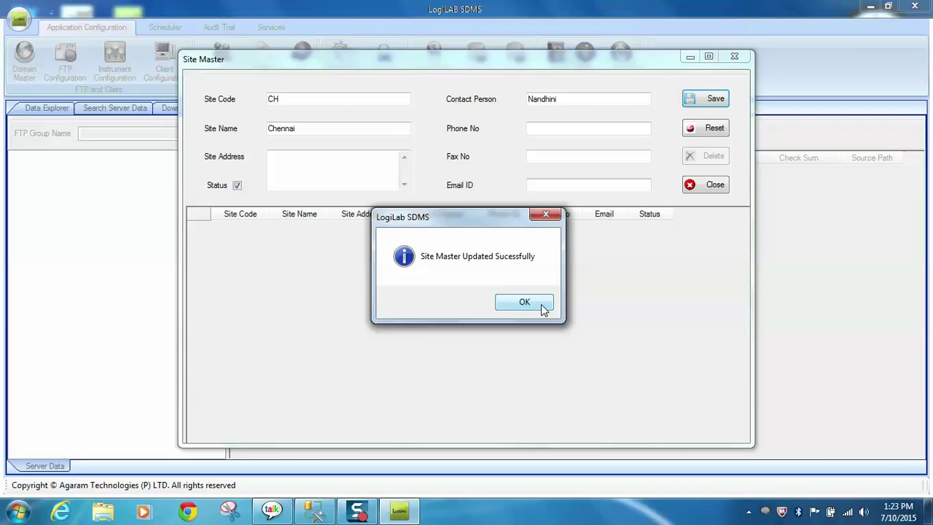
pyautogui.click(541, 304)
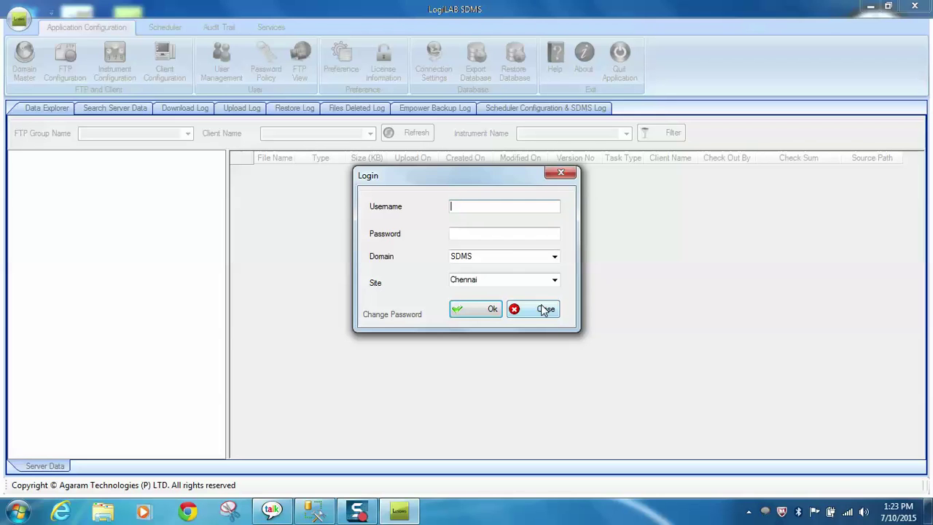
# Step: Change the Administrator account's password, then enter the new password on the login form
pyautogui.write('Administrator')
pyautogui.press('Tab')
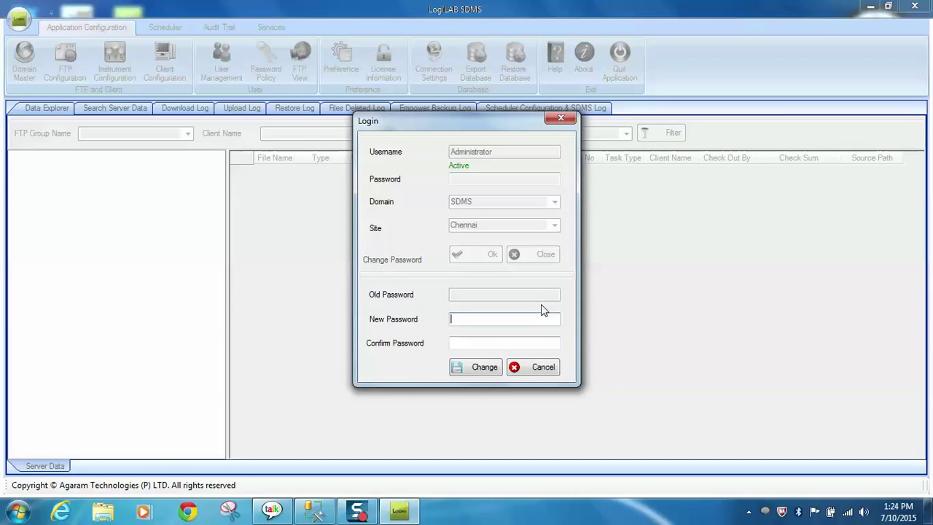
pyautogui.write('*****')
pyautogui.click(504, 342)
pyautogui.write('*****')
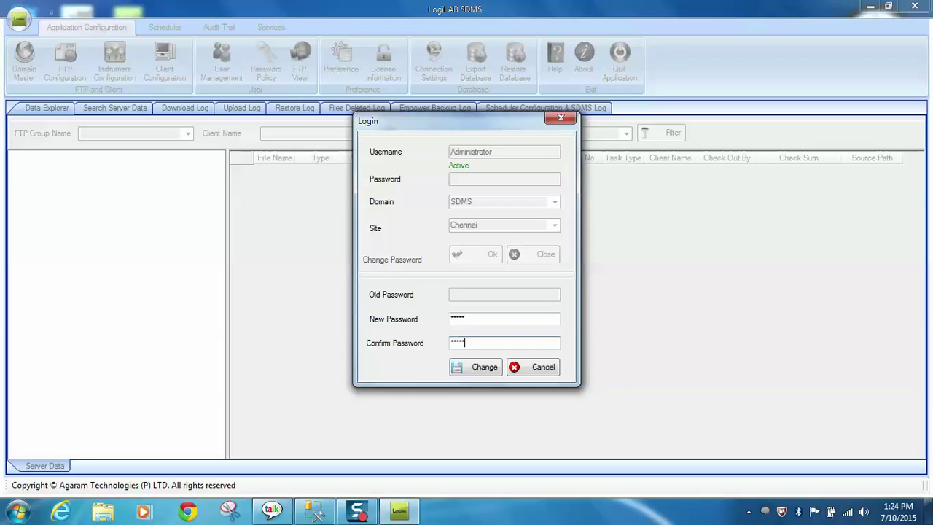
pyautogui.click(481, 370)
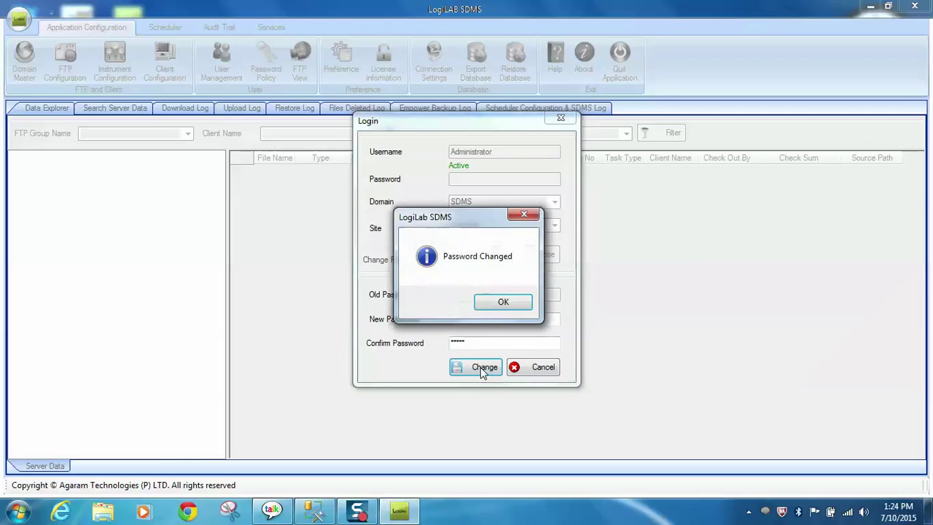
pyautogui.click(503, 302)
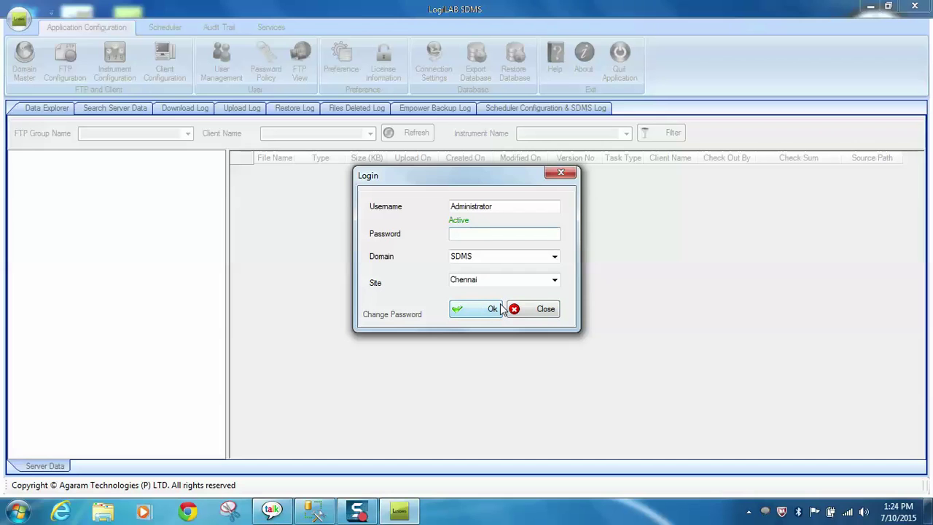
pyautogui.write('admin')
# Step: Log in as Administrator, open FTP Configuration, and launch IIS Manager via the 'iis' search
pyautogui.click(480, 313)
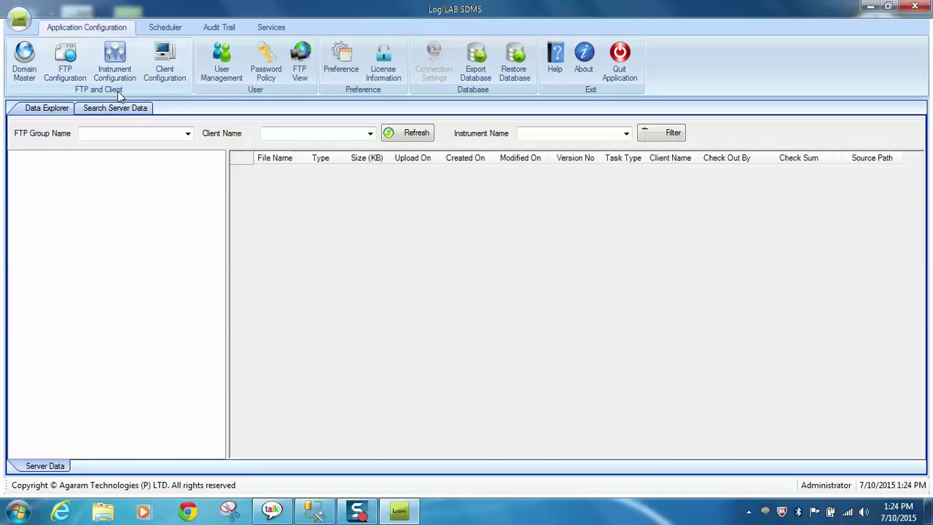
pyautogui.click(65, 68)
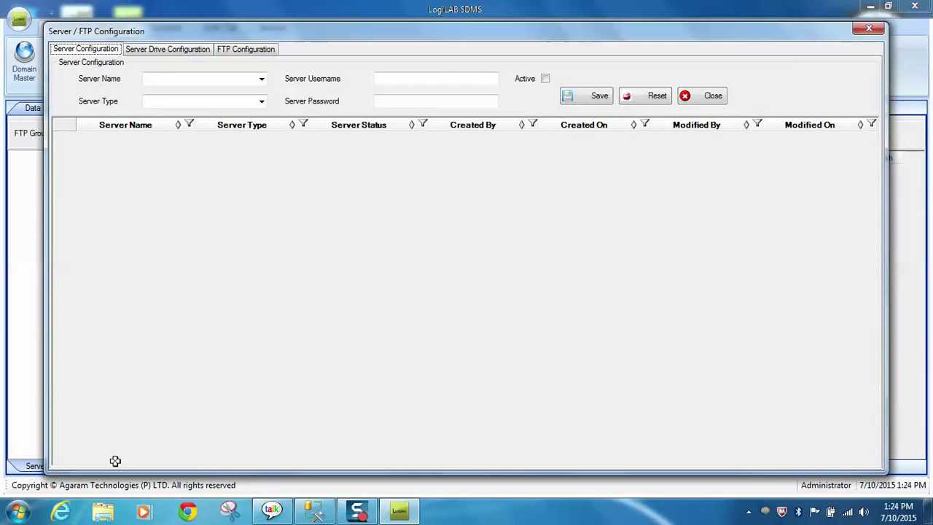
pyautogui.click(17, 510)
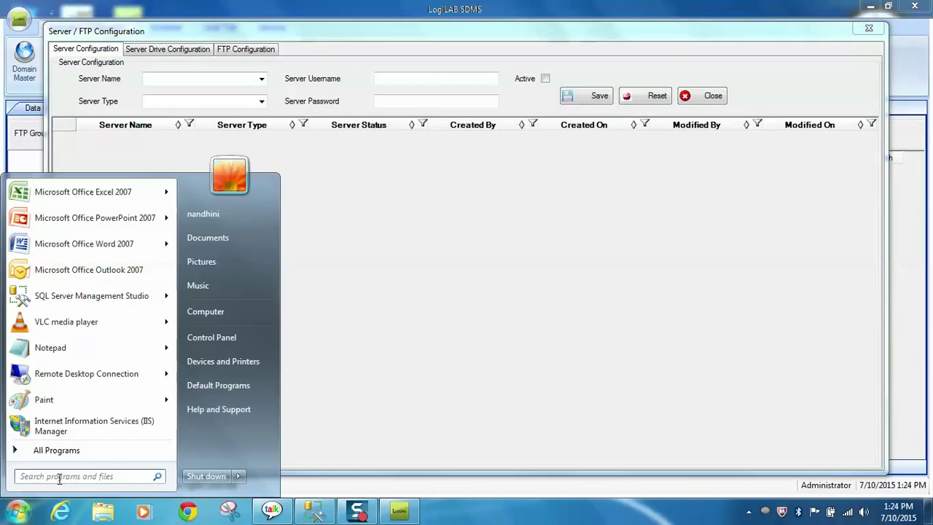
pyautogui.click(59, 478)
pyautogui.write('iis')
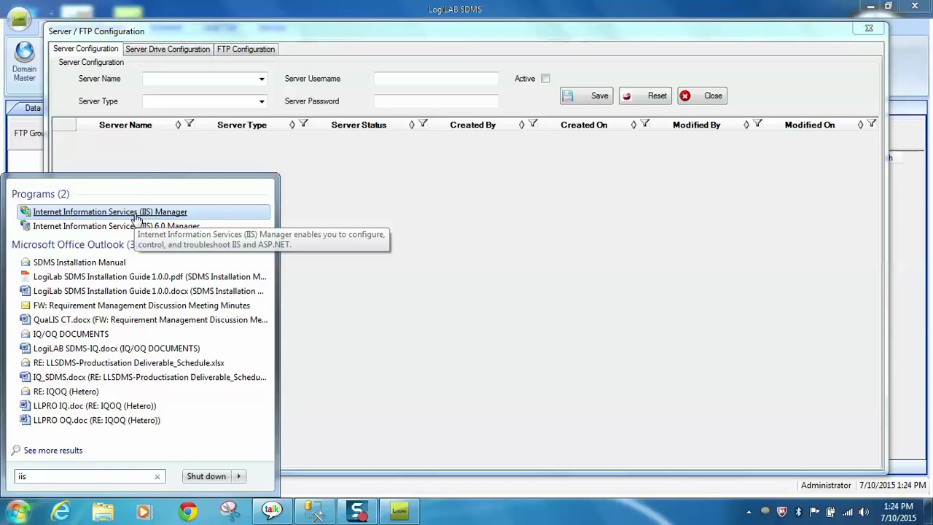
pyautogui.click(135, 212)
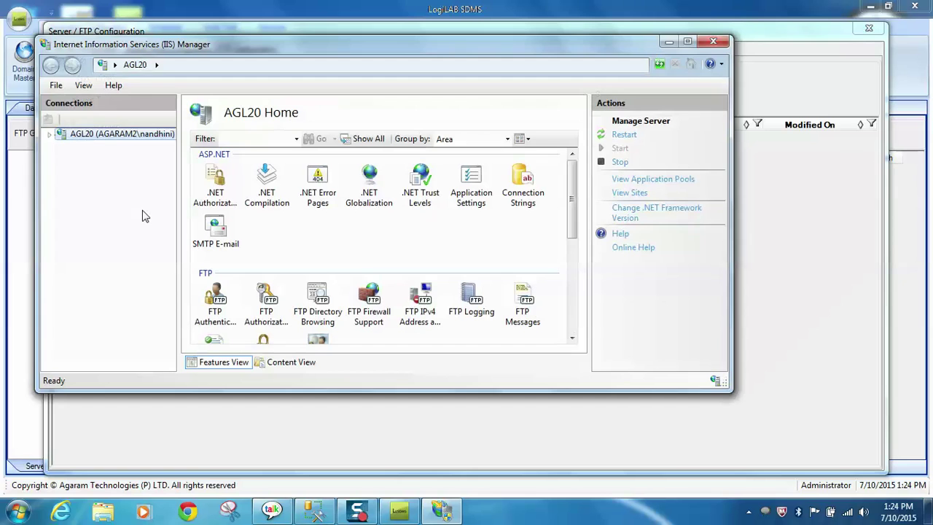
# Step: Start the Add FTP Site wizard from the Sites node under server AGL20
pyautogui.click(51, 135)
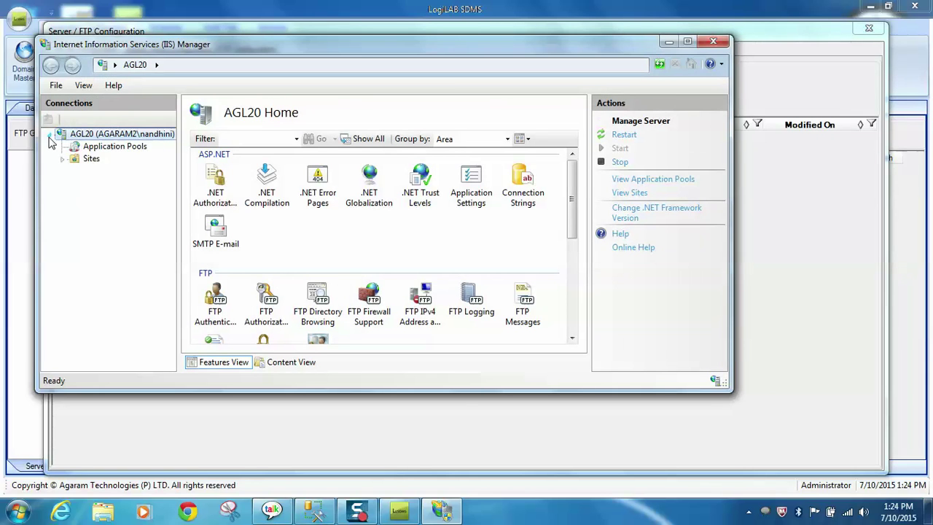
pyautogui.click(75, 162)
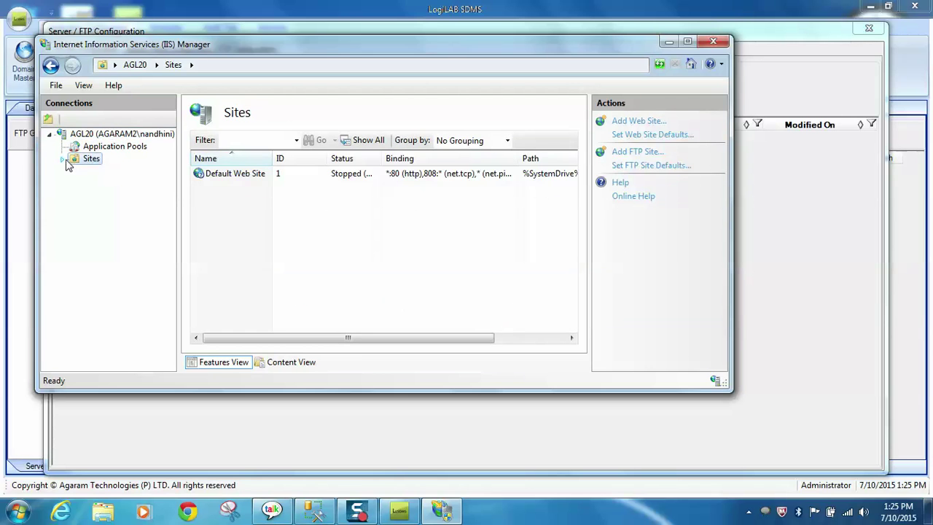
pyautogui.click(63, 159)
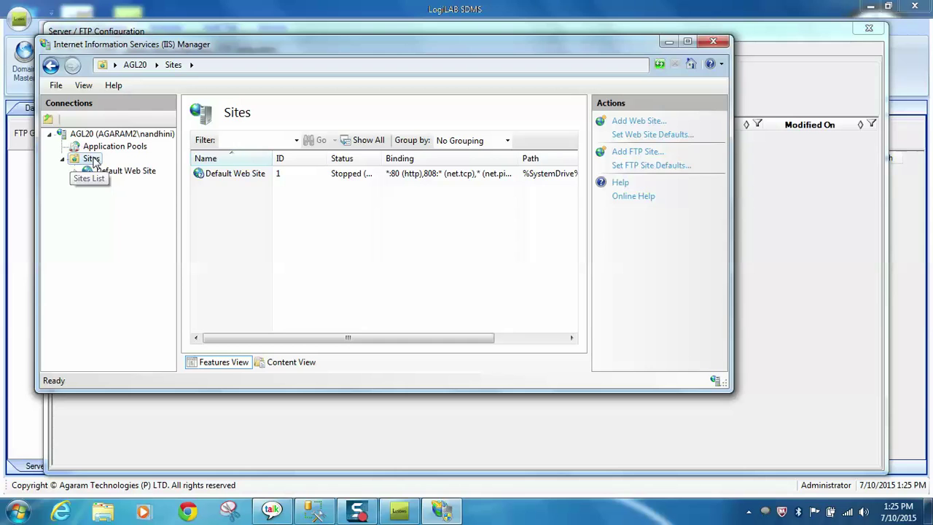
pyautogui.rightClick(91, 159)
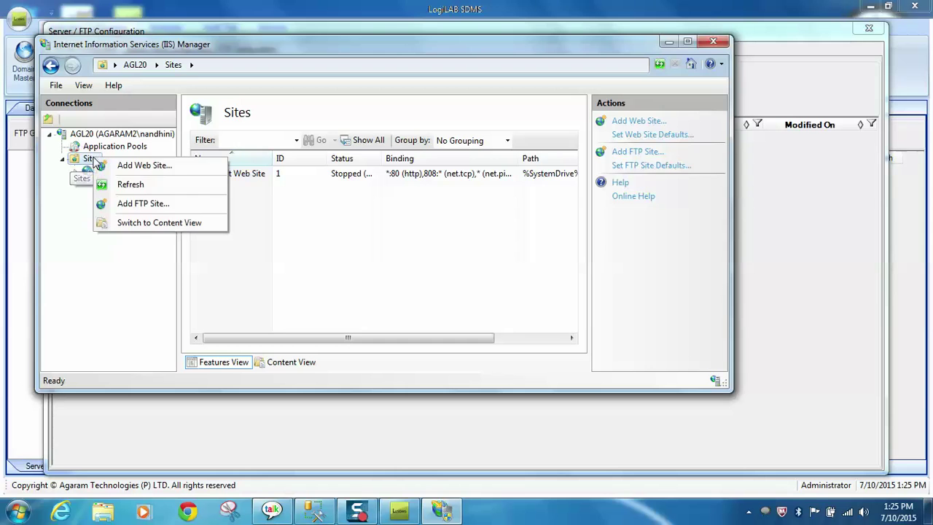
pyautogui.click(143, 204)
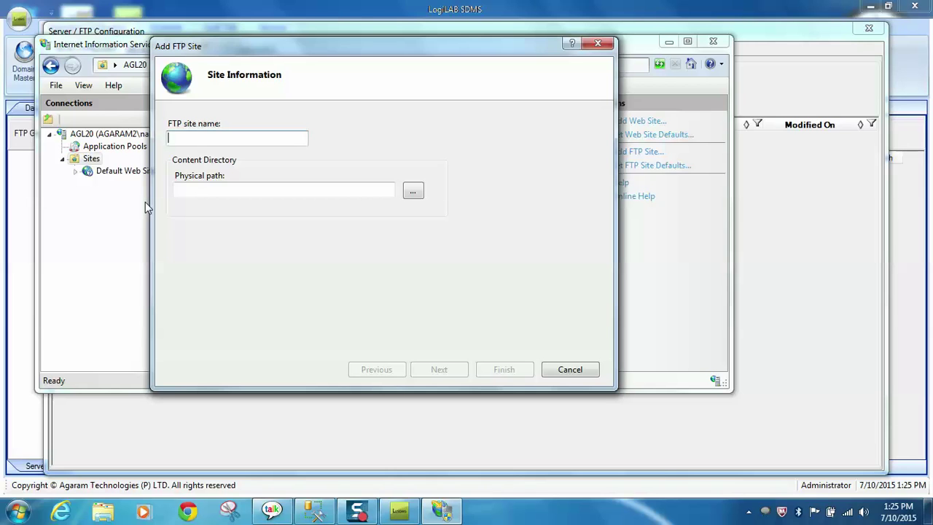
# Step: Name the FTP site SDMSFTPSite with physical path D:\SDMS Working Folder\SDMS FTP Site
pyautogui.write('SD')
pyautogui.write('MSFTPSite')
pyautogui.click(418, 195)
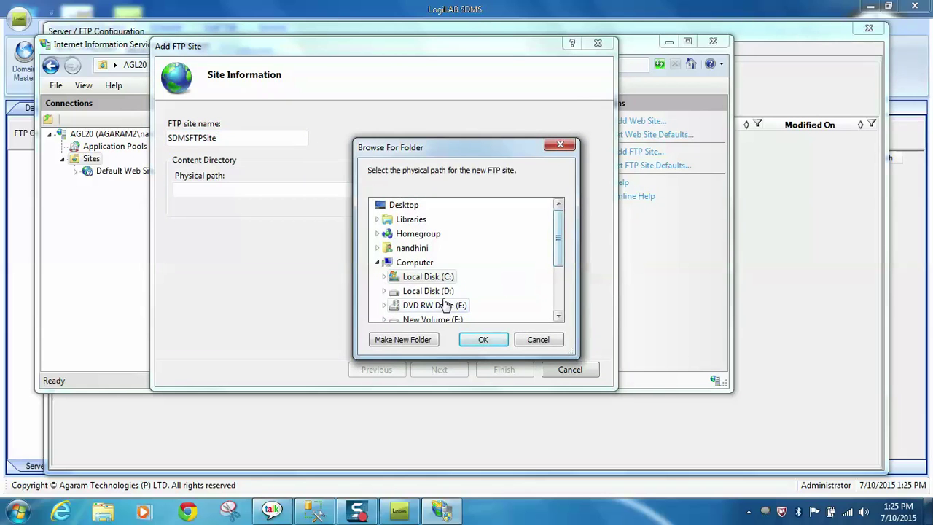
pyautogui.doubleClick(437, 291)
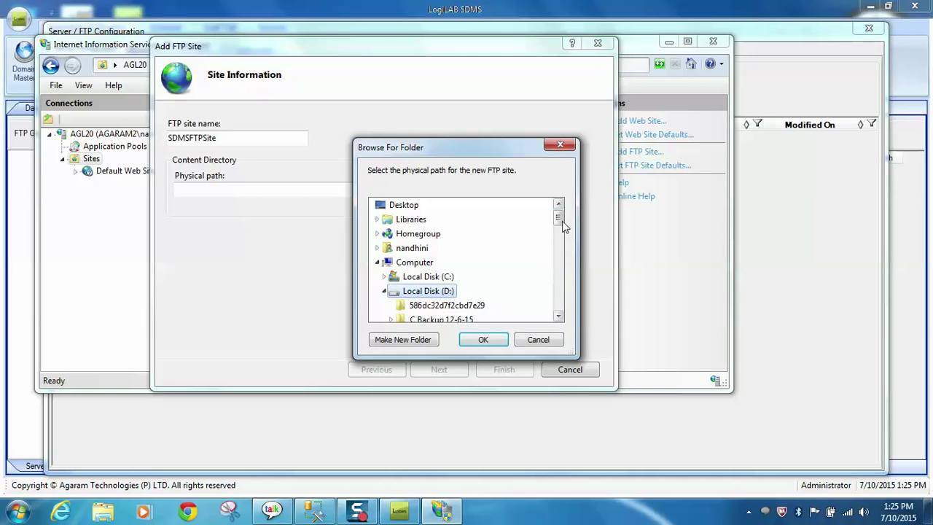
pyautogui.moveTo(559, 217); pyautogui.dragTo(556, 280)
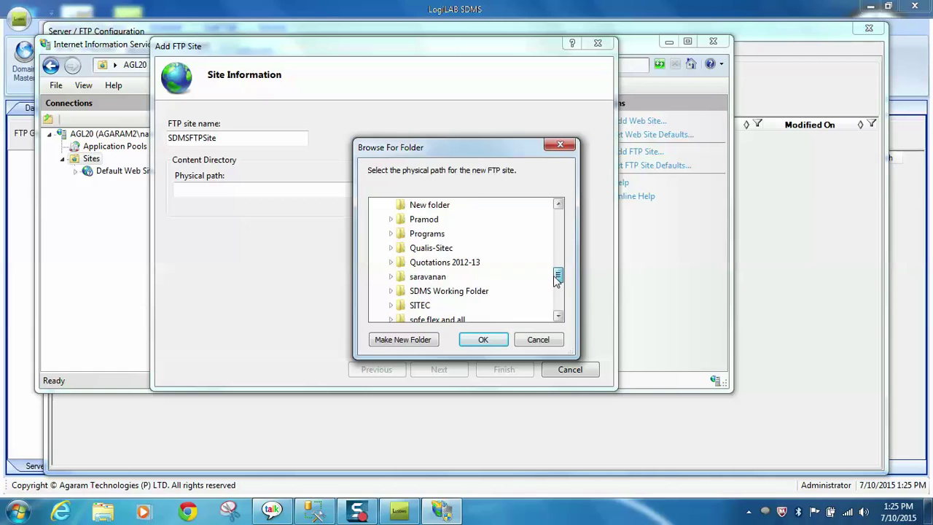
pyautogui.click(472, 292)
pyautogui.scroll(-1, 556, 309)
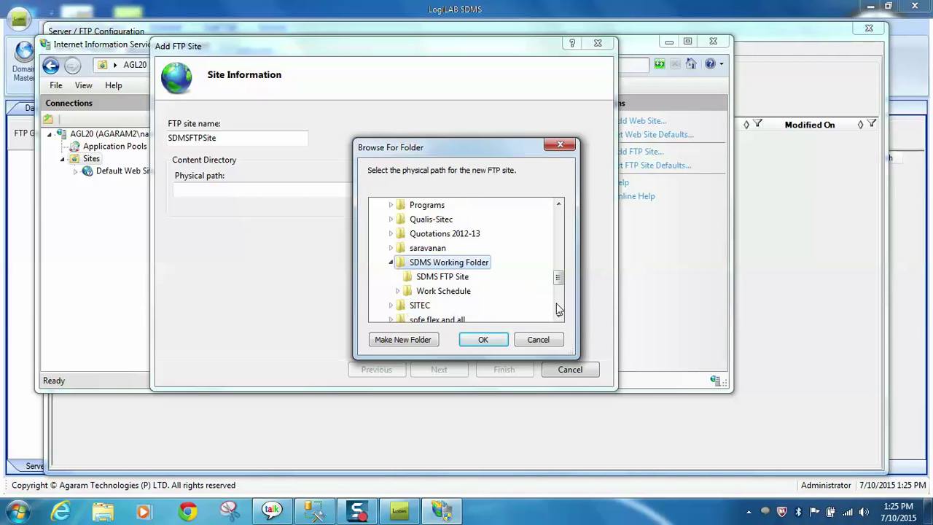
pyautogui.click(460, 280)
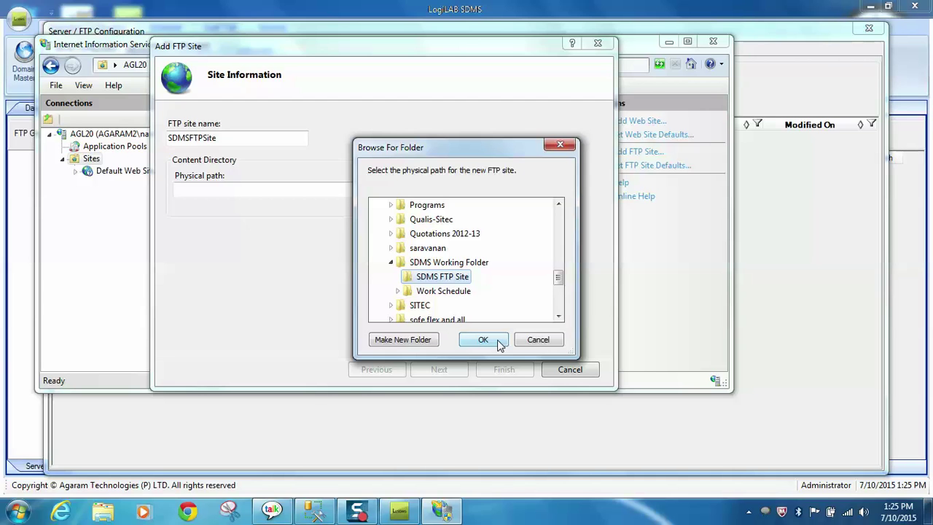
pyautogui.click(483, 339)
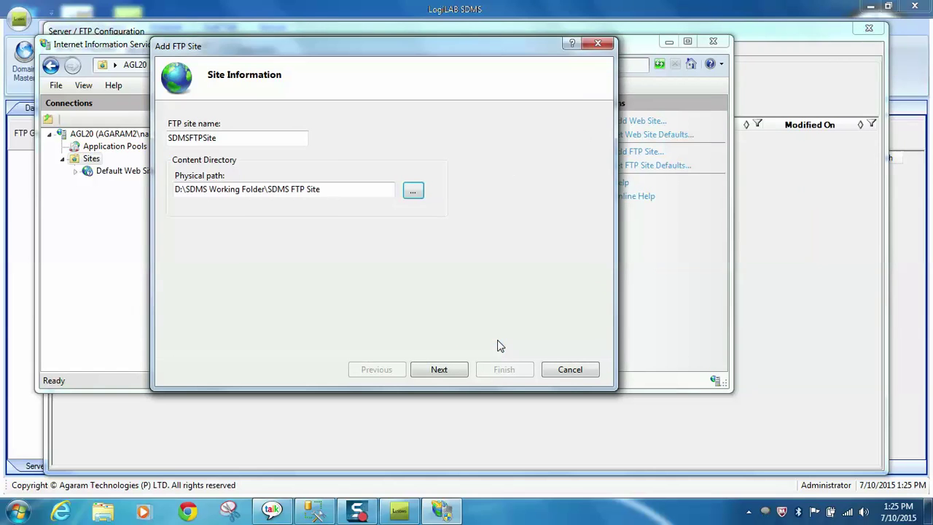
pyautogui.click(440, 370)
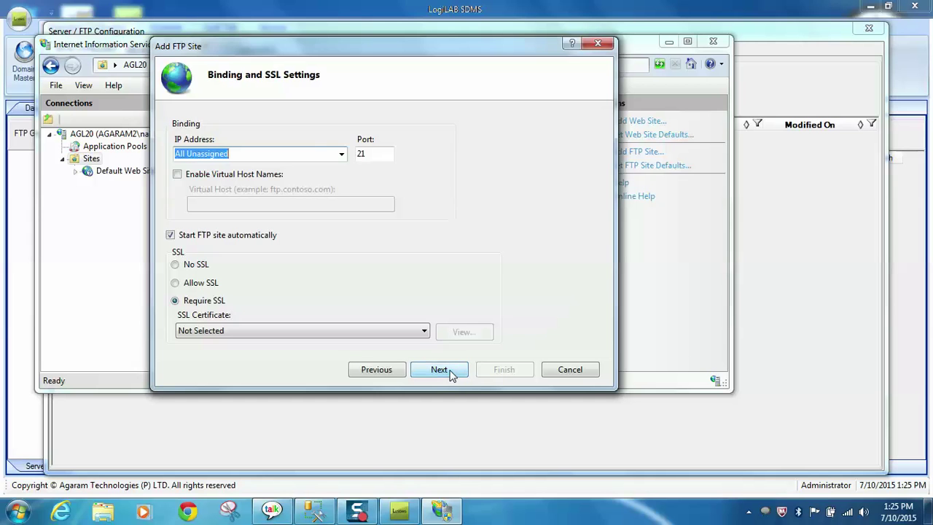
# Step: Choose No SSL for the FTP site and enable Anonymous authentication
pyautogui.click(176, 264)
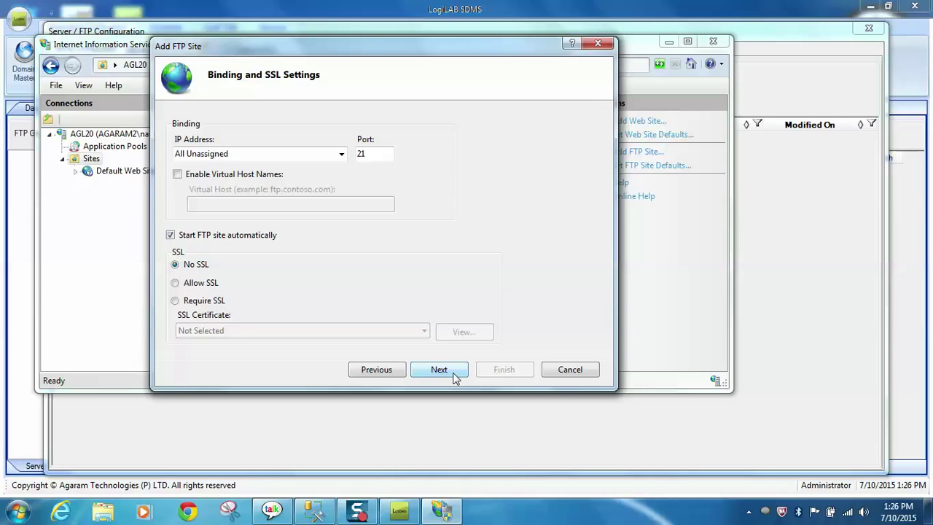
pyautogui.click(455, 373)
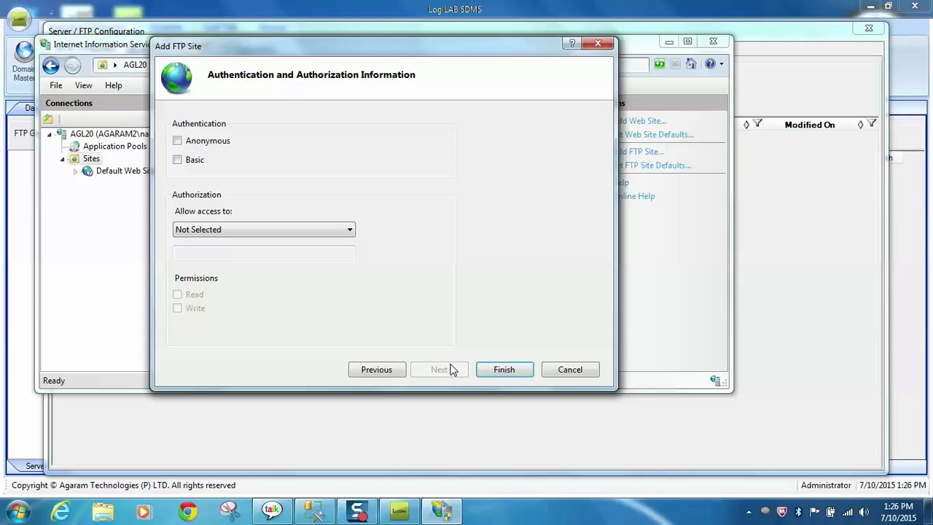
pyautogui.click(178, 142)
# Step: Enable Basic authentication, grant All users Read and Write access, and finish the wizard
pyautogui.click(177, 161)
pyautogui.click(271, 232)
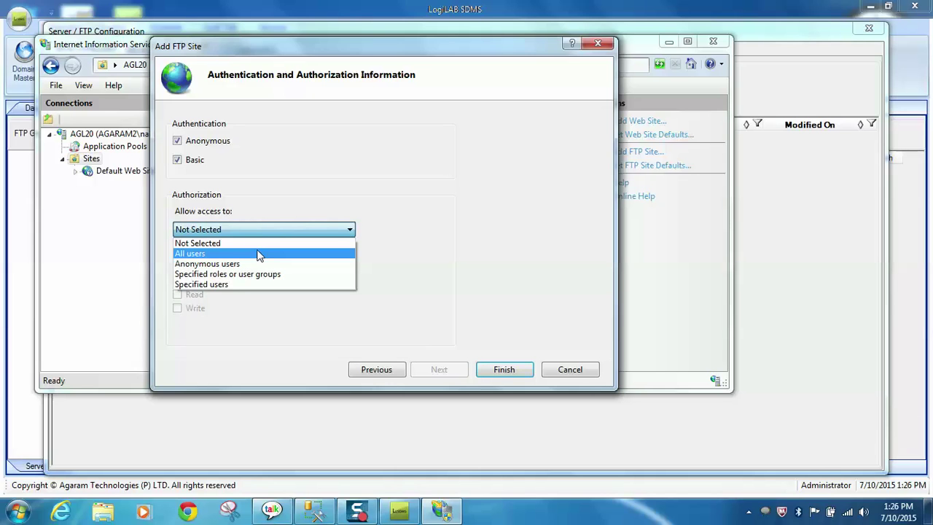
pyautogui.click(259, 253)
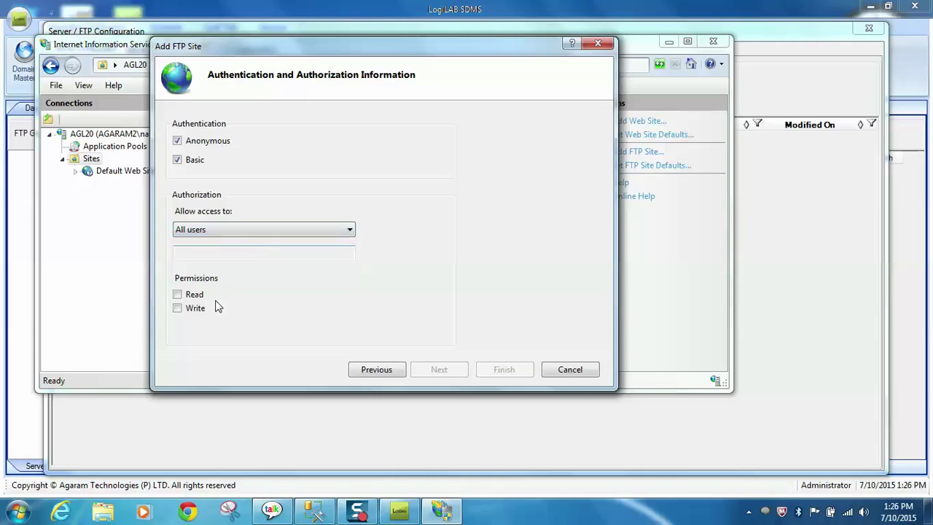
pyautogui.click(177, 294)
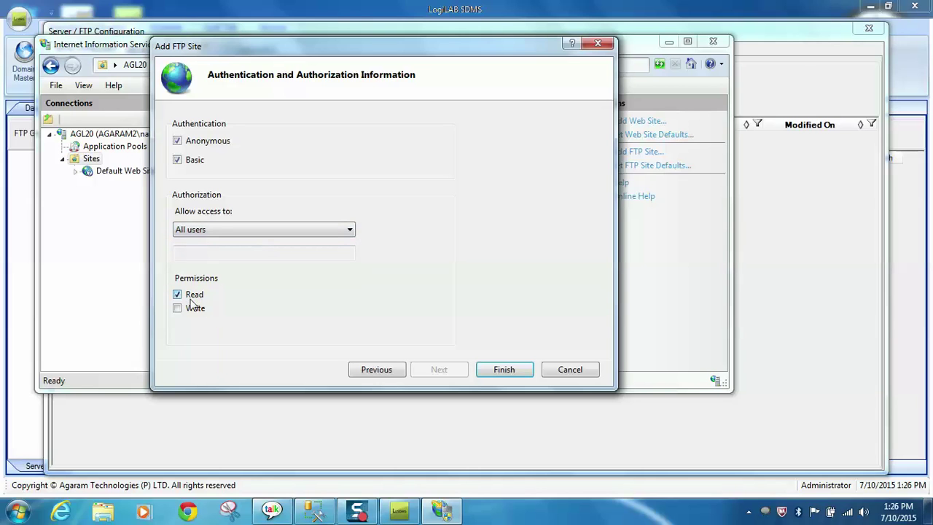
pyautogui.click(178, 308)
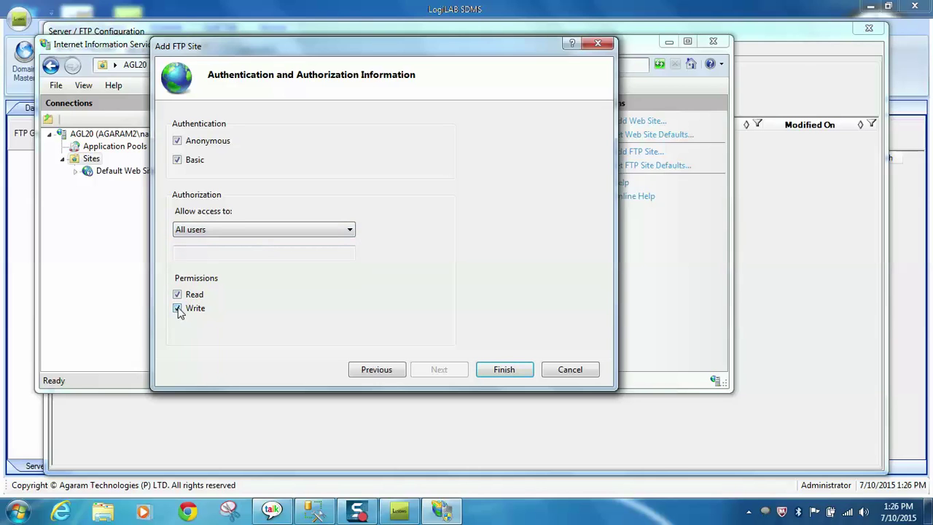
pyautogui.click(507, 370)
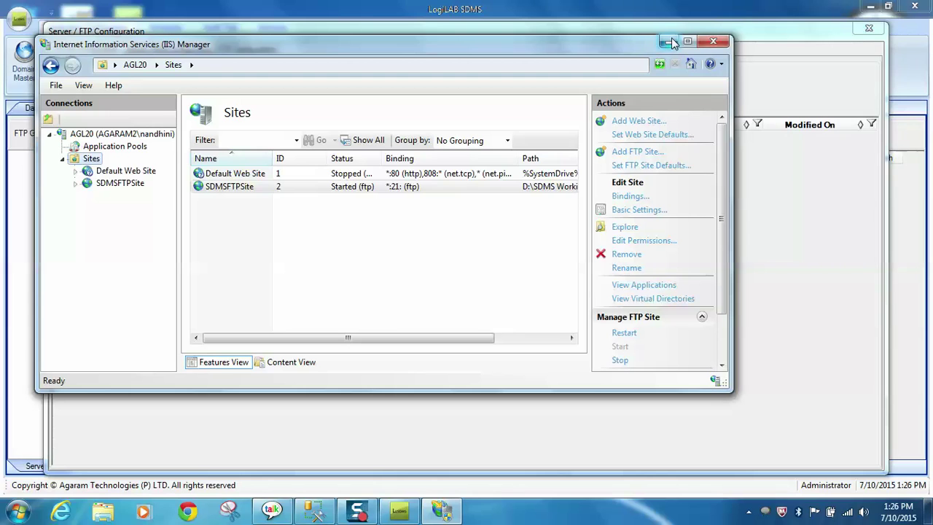
# Step: Copy the server name AGL20 from the IIS Manager address bar
pyautogui.rightClick(130, 184)
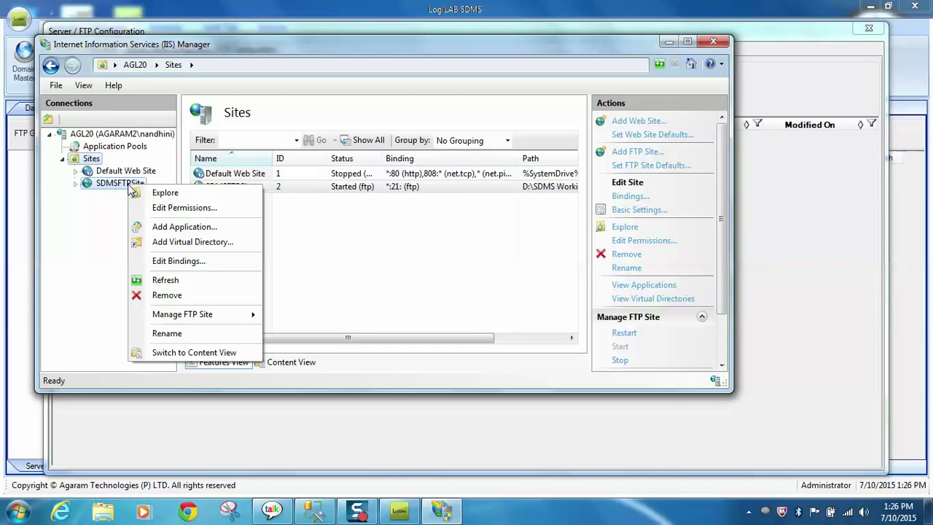
pyautogui.click(300, 247)
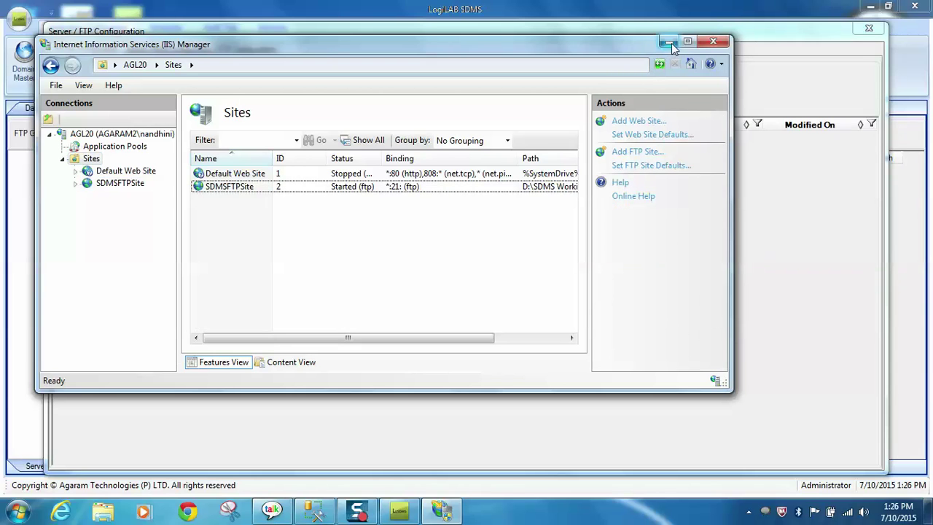
pyautogui.click(168, 65)
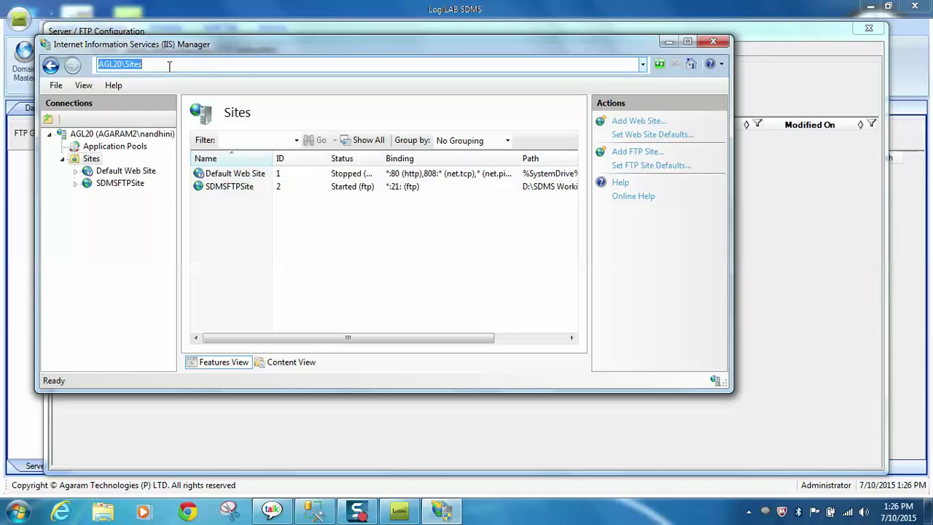
pyautogui.moveTo(120, 64); pyautogui.dragTo(98, 65)
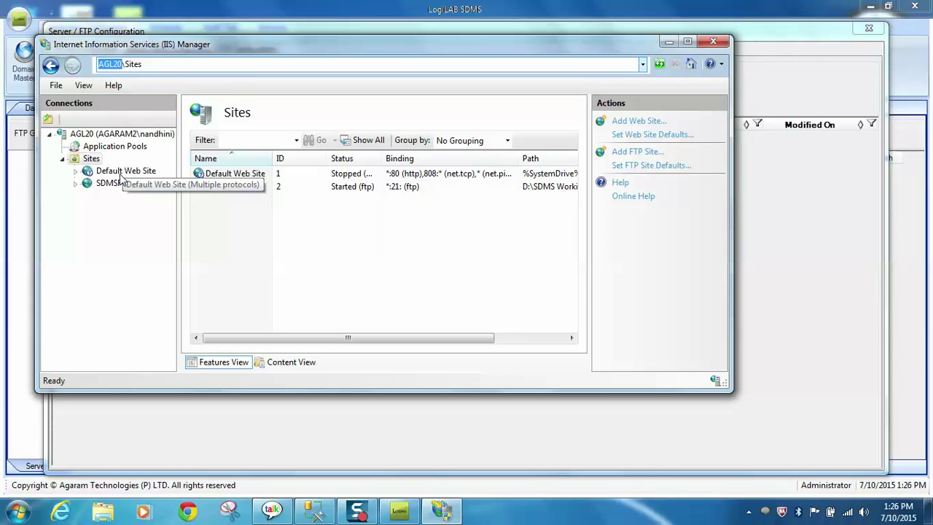
pyautogui.rightClick(110, 65)
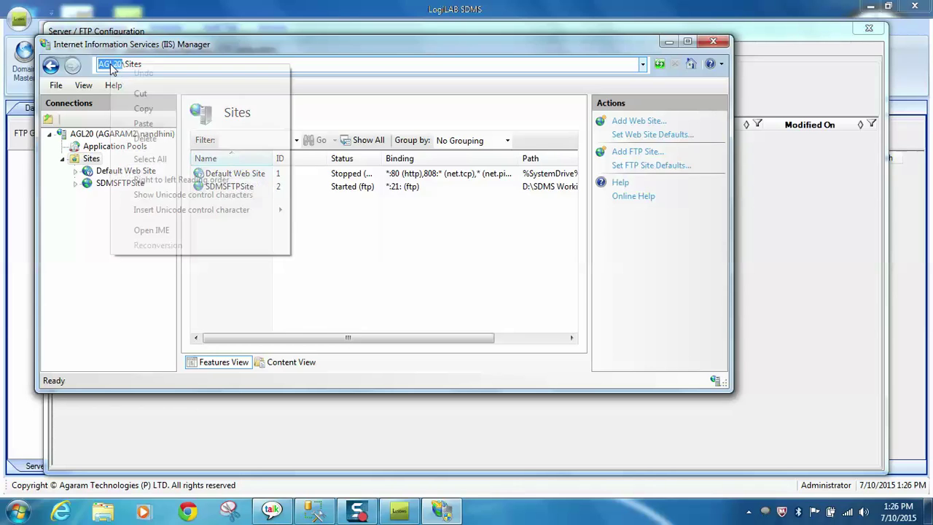
pyautogui.click(150, 109)
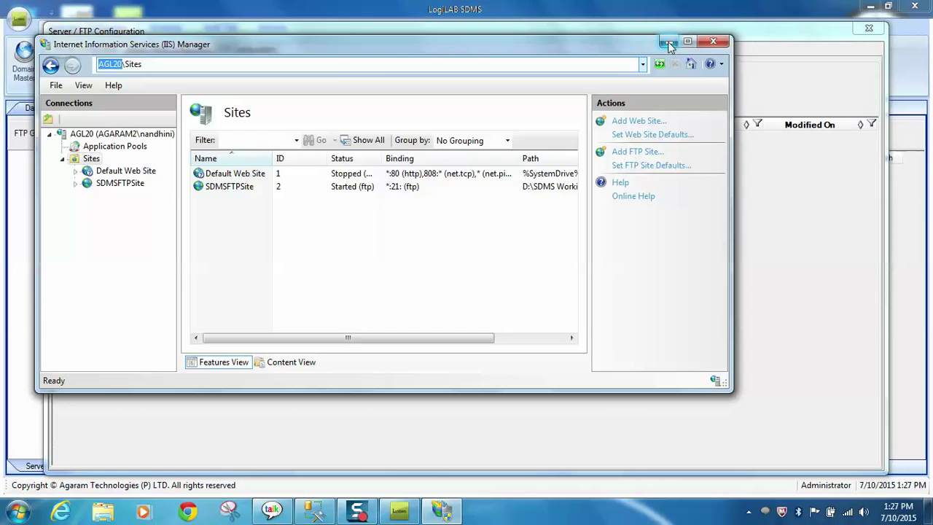
# Step: Paste AGL20 as the server name and enter server type Windows7
pyautogui.click(669, 42)
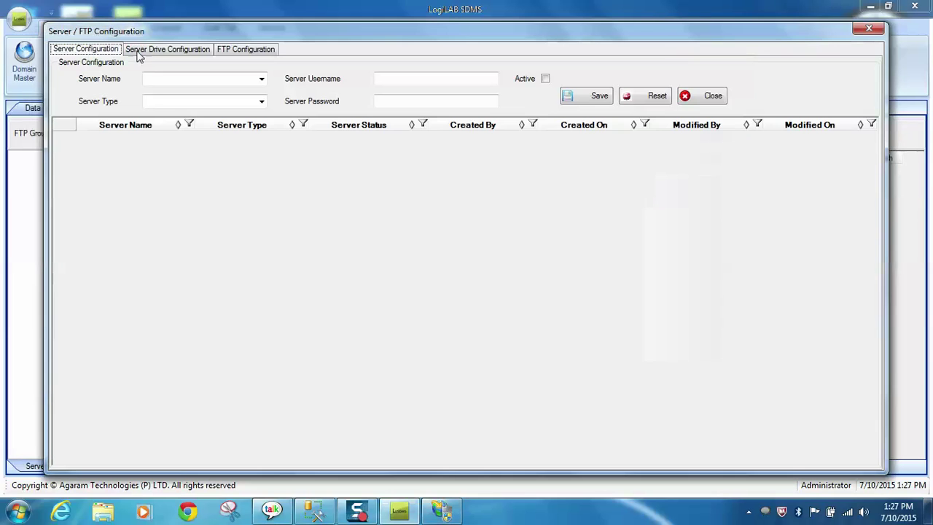
pyautogui.click(169, 80)
pyautogui.rightClick(169, 80)
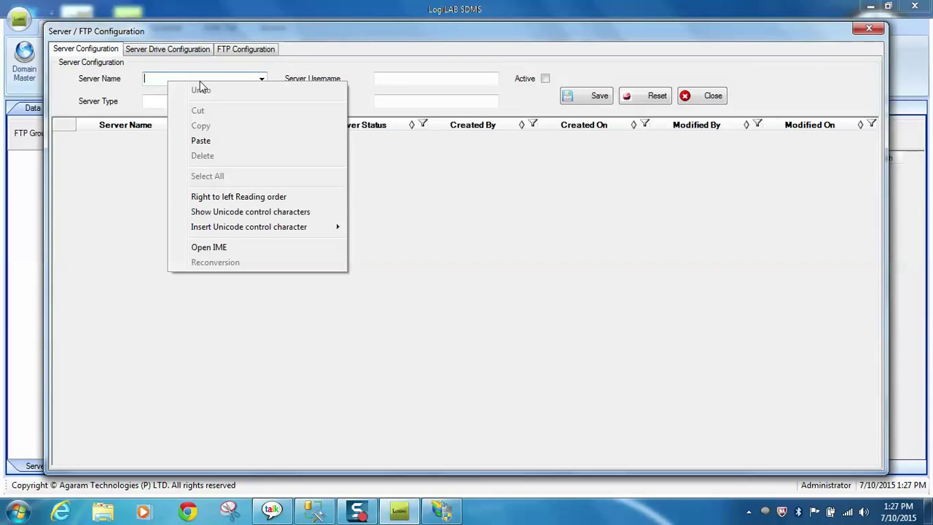
pyautogui.click(217, 140)
pyautogui.click(238, 100)
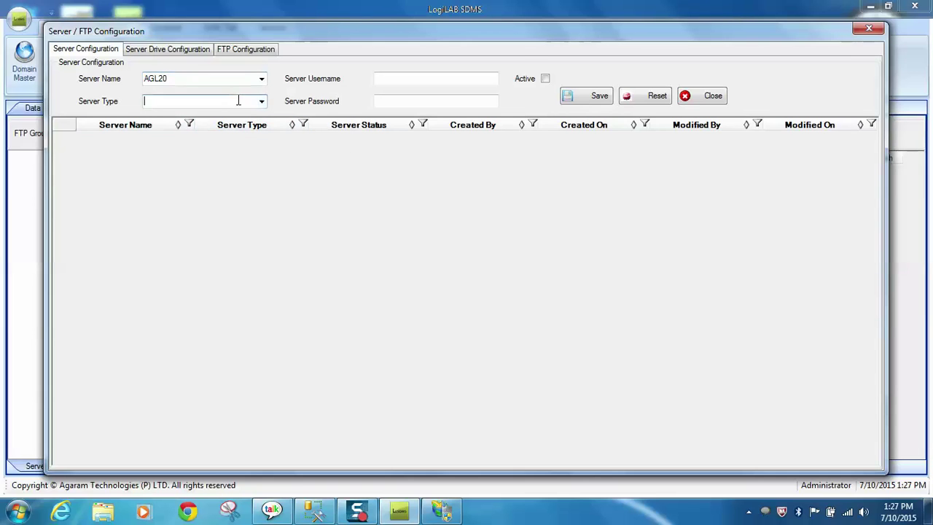
pyautogui.write('Windows7')
# Step: Fill in the server's login username and password
pyautogui.click(428, 80)
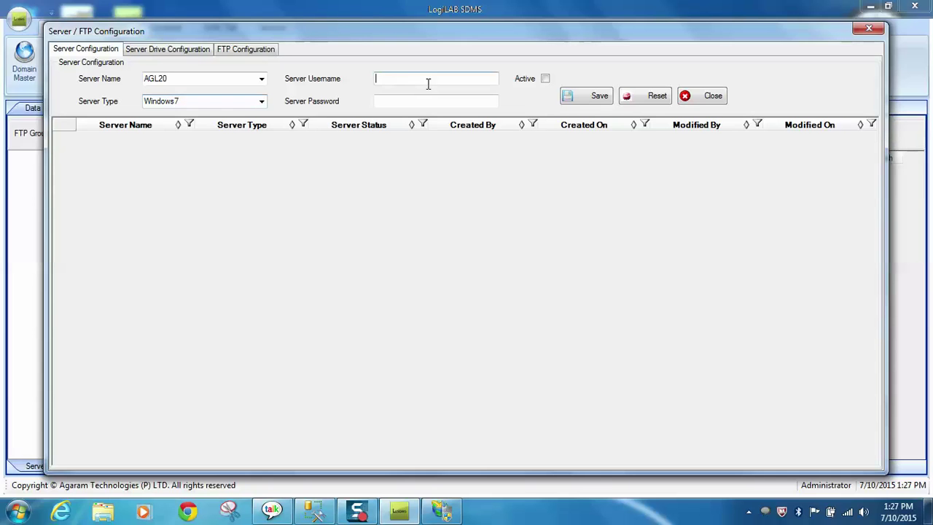
pyautogui.write('Na')
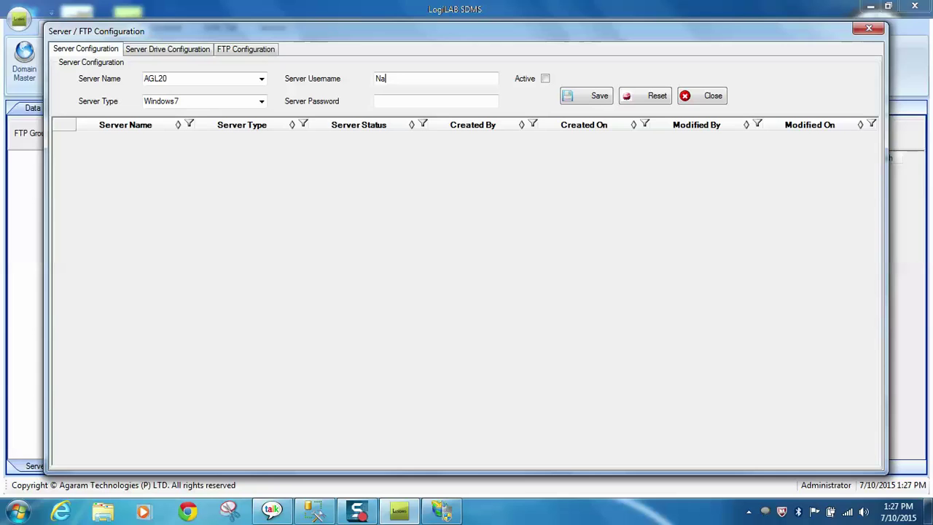
pyautogui.write('ndhini')
pyautogui.click(376, 101)
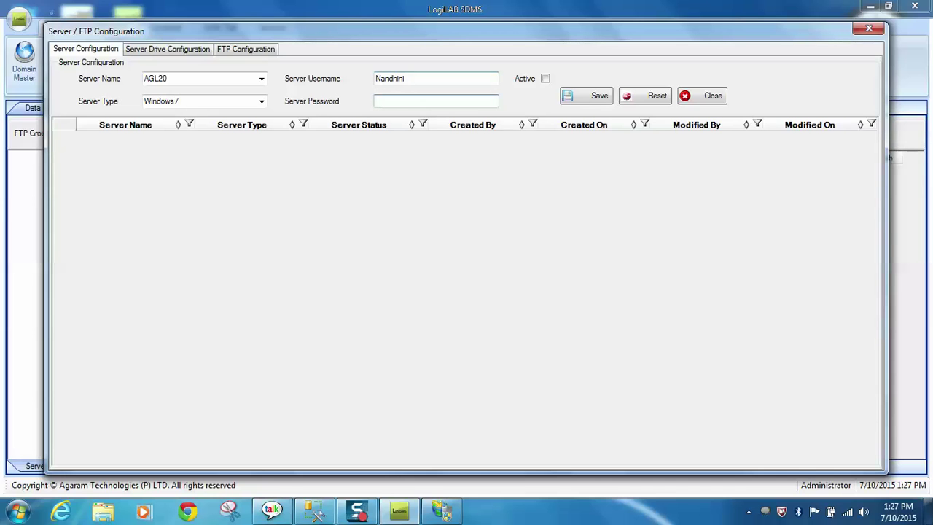
pyautogui.write('**')
pyautogui.write('***')
# Step: Save AGL20 as an Active server, then go to Server Drive Configuration
pyautogui.click(545, 78)
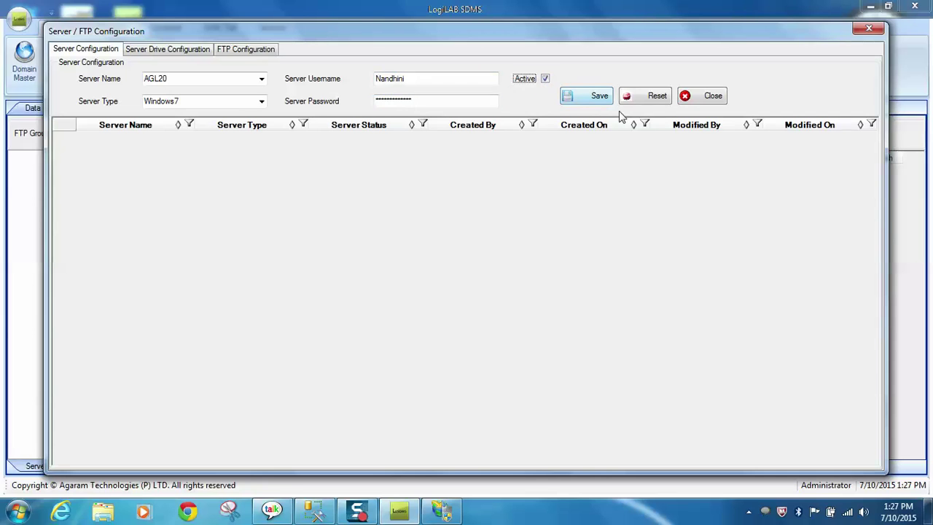
pyautogui.click(599, 98)
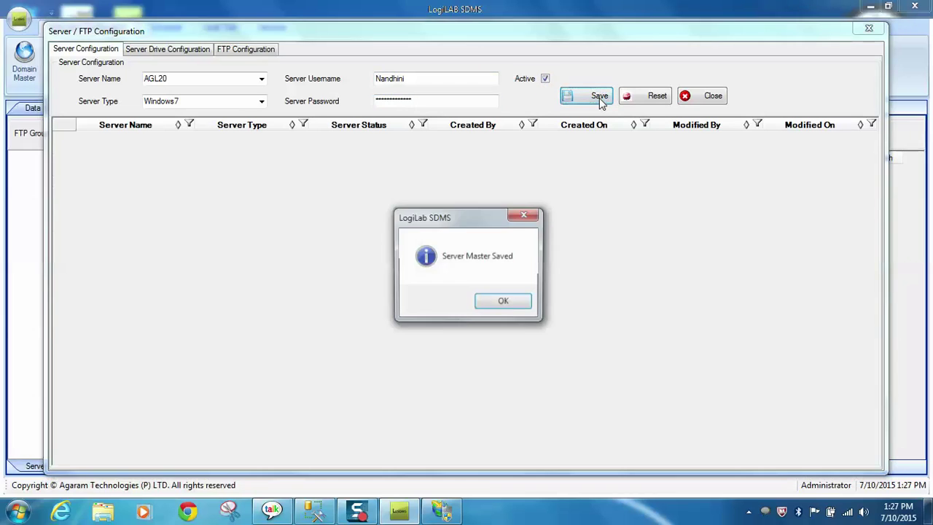
pyautogui.click(507, 305)
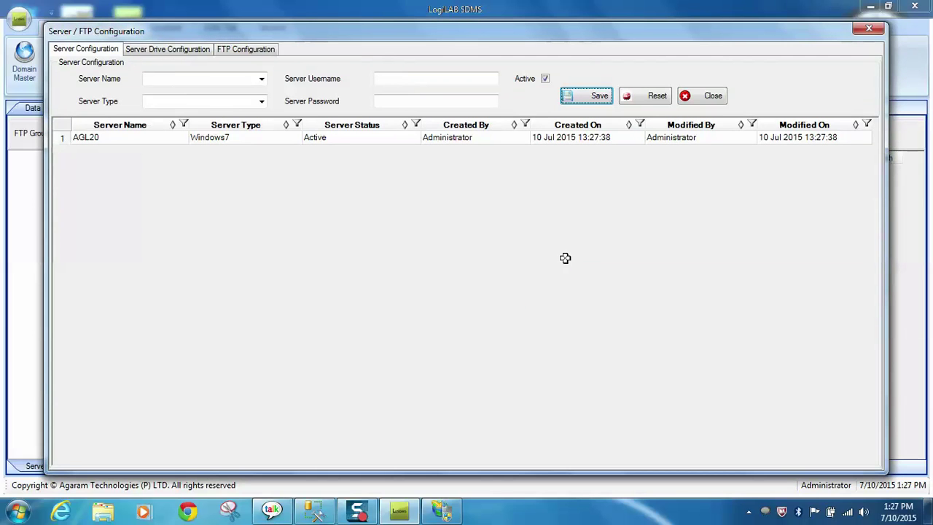
pyautogui.click(188, 55)
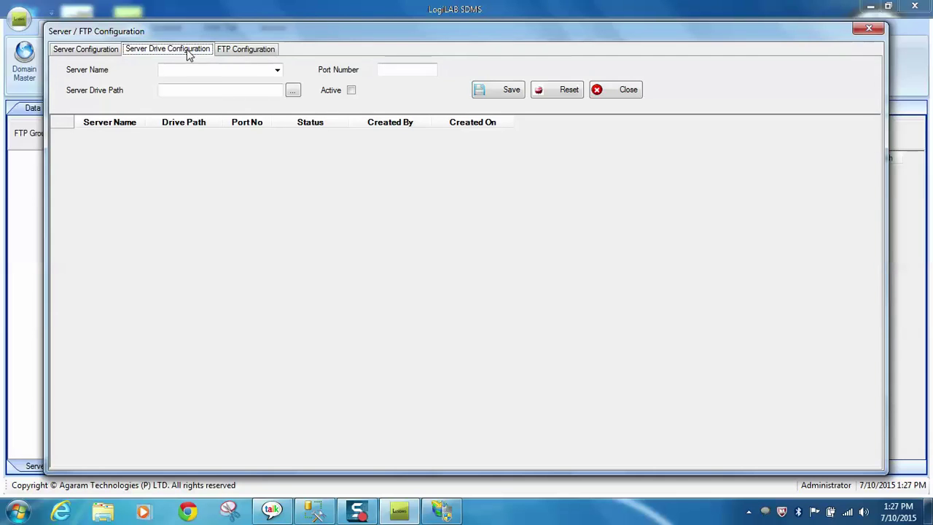
# Step: Choose AGL20 as the drive's server and bring IIS Manager forward
pyautogui.click(278, 70)
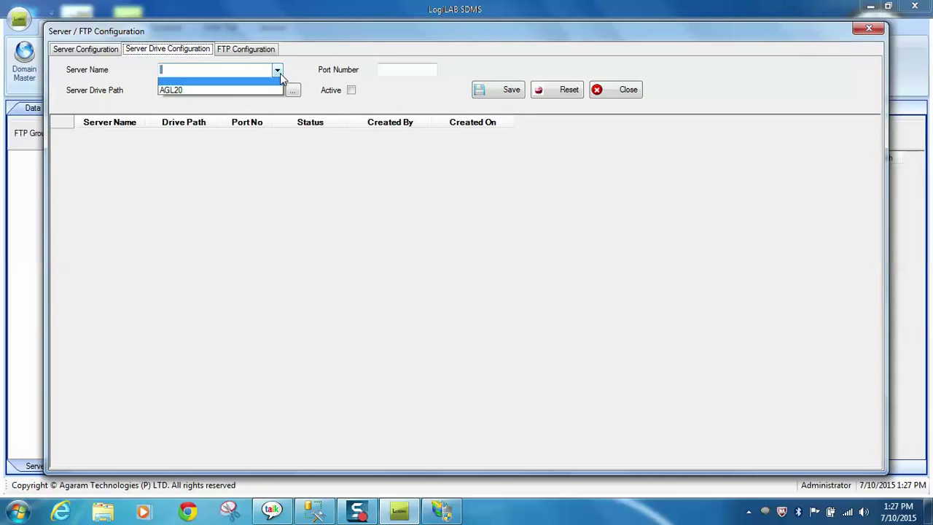
pyautogui.click(267, 91)
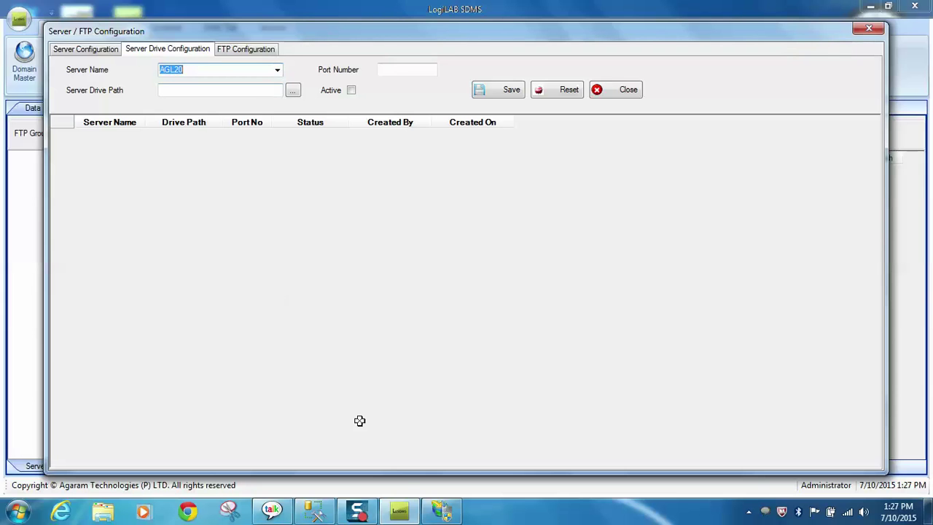
pyautogui.click(441, 513)
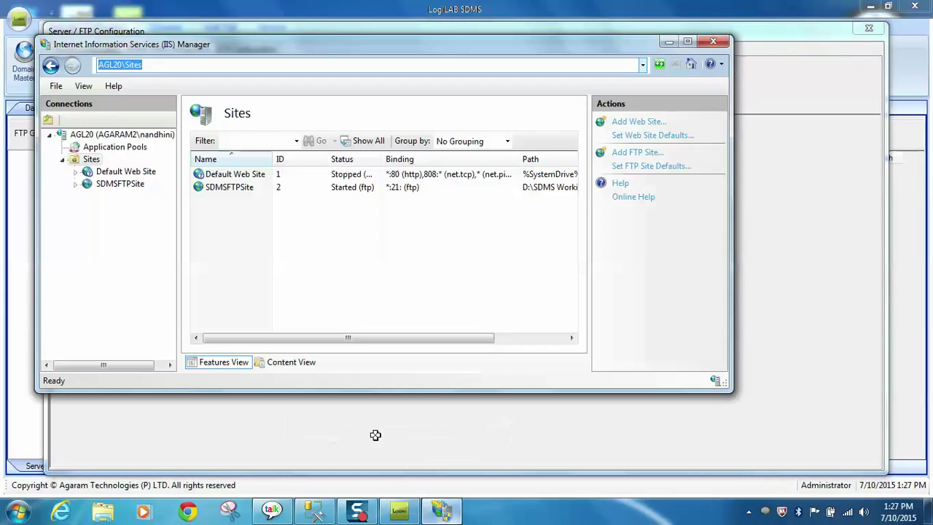
# Step: Copy SDMSFTPSite's physical path D:\SDMS Working Folder\SDMS FTP Site from its Advanced Settings
pyautogui.rightClick(114, 186)
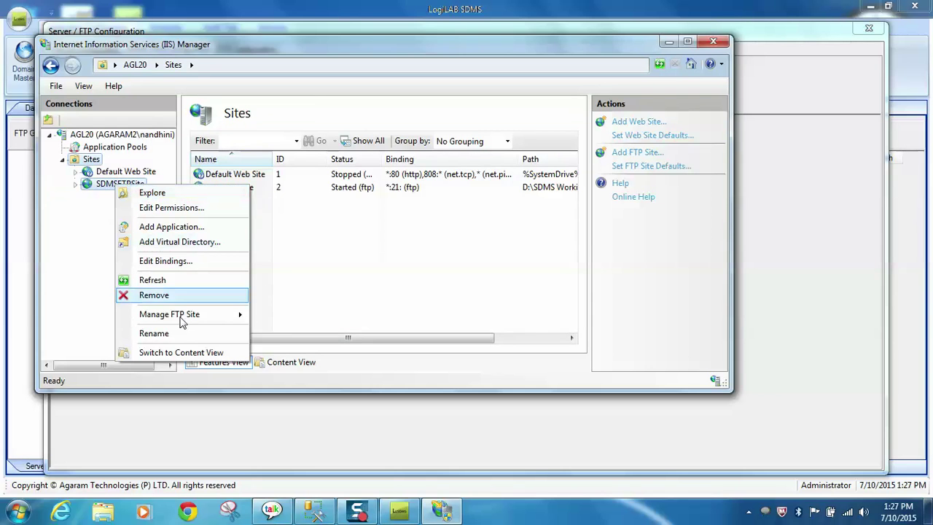
pyautogui.moveTo(193, 318)
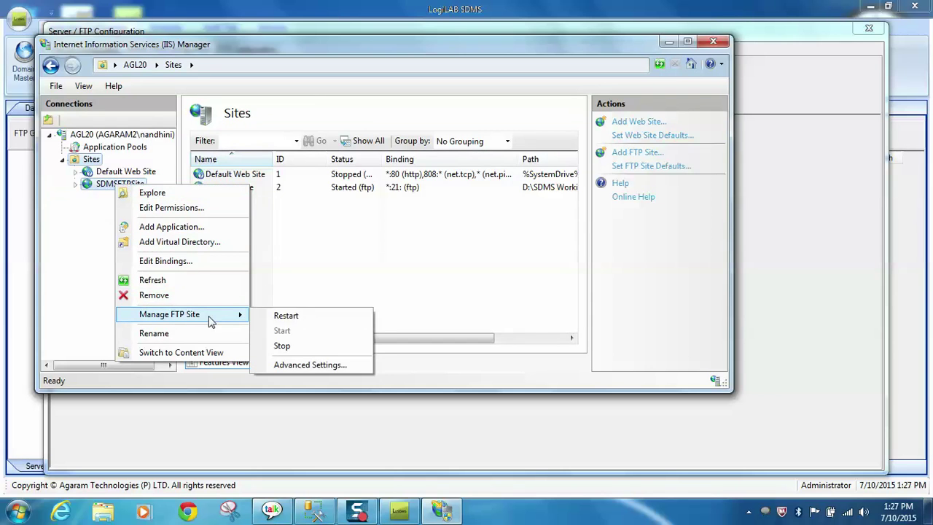
pyautogui.click(313, 365)
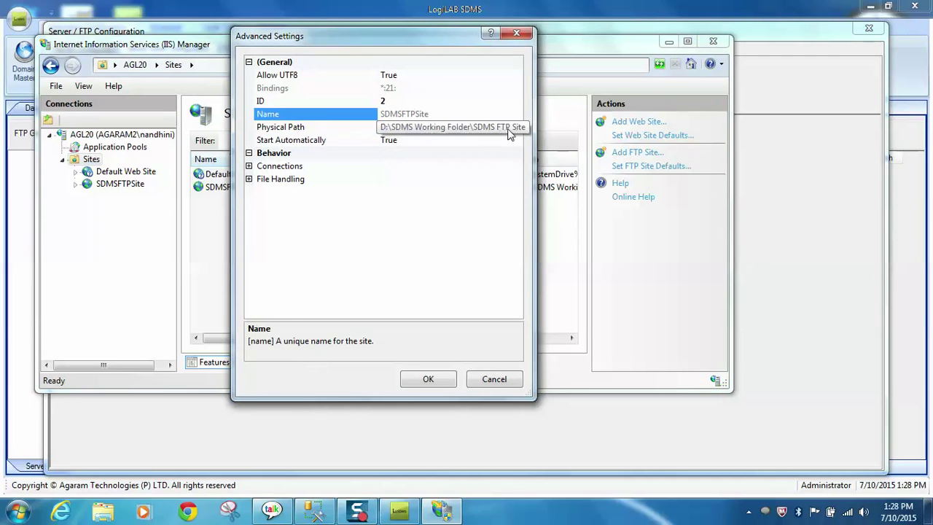
pyautogui.click(502, 128)
pyautogui.click(504, 127)
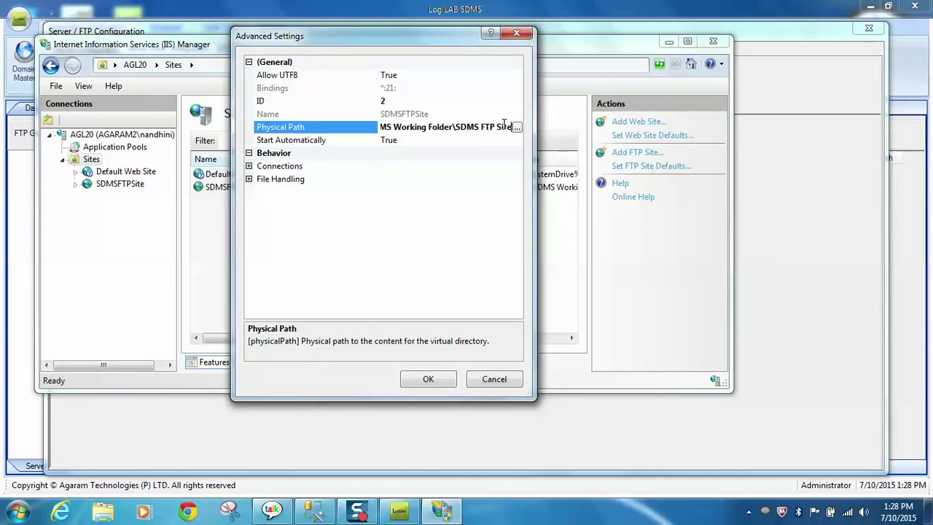
pyautogui.hotkey('ctrl', 'a')
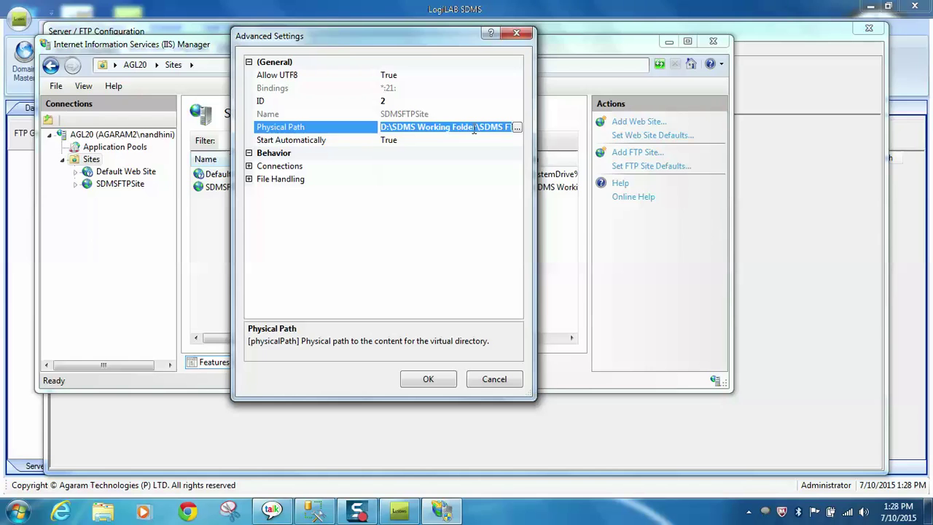
pyautogui.rightClick(473, 129)
pyautogui.click(504, 174)
pyautogui.click(434, 379)
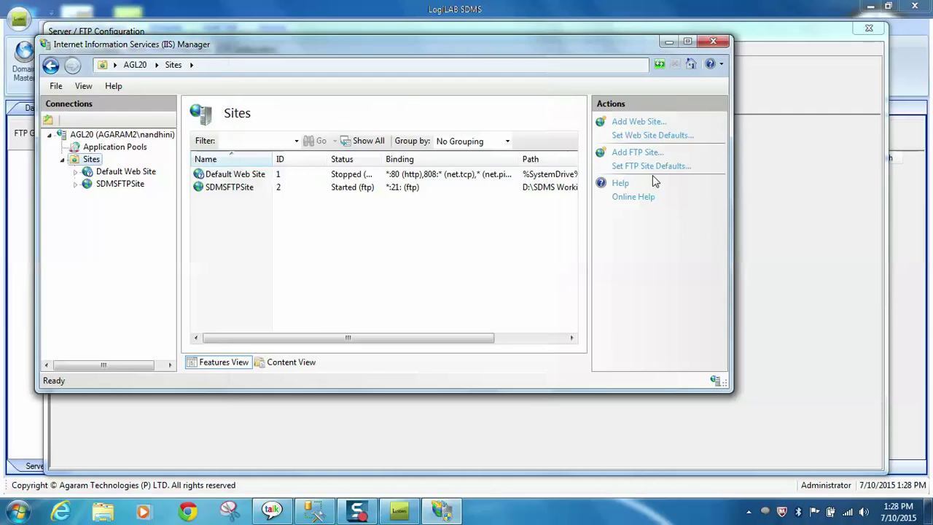
# Step: Save an active AGL20 server drive at the pasted FTP site path, port 21
pyautogui.click(670, 42)
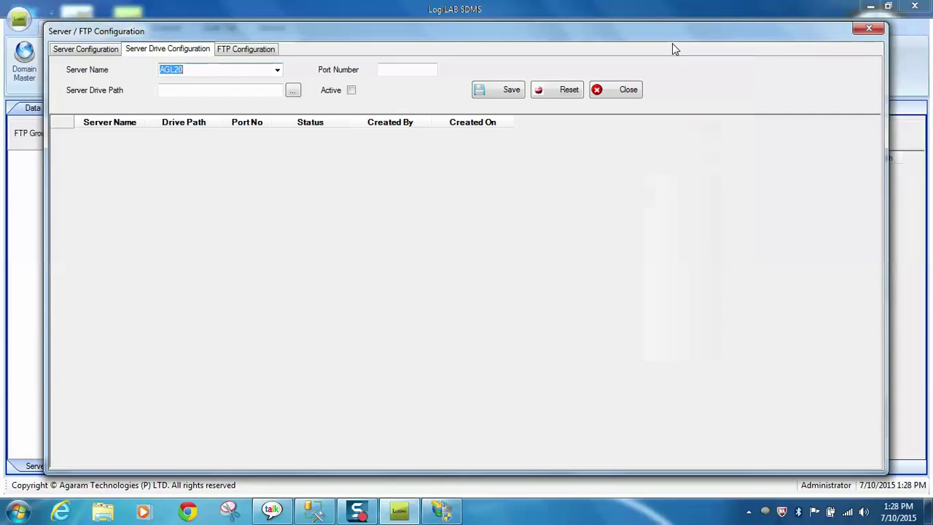
pyautogui.click(183, 89)
pyautogui.rightClick(183, 90)
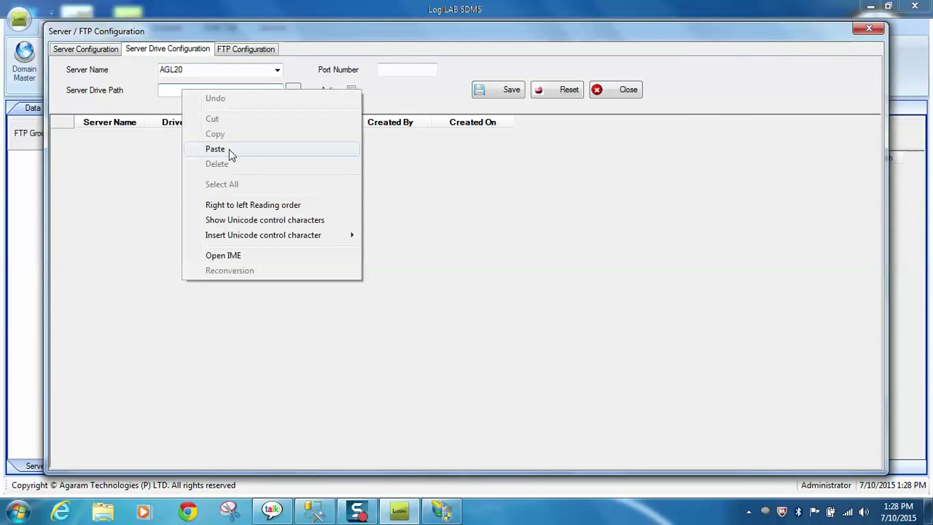
pyautogui.click(215, 148)
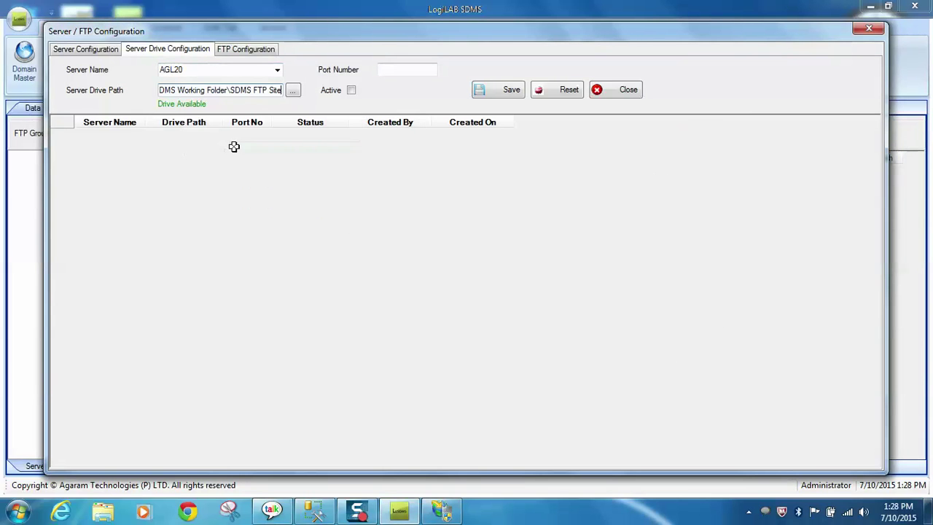
pyautogui.click(398, 70)
pyautogui.write('21')
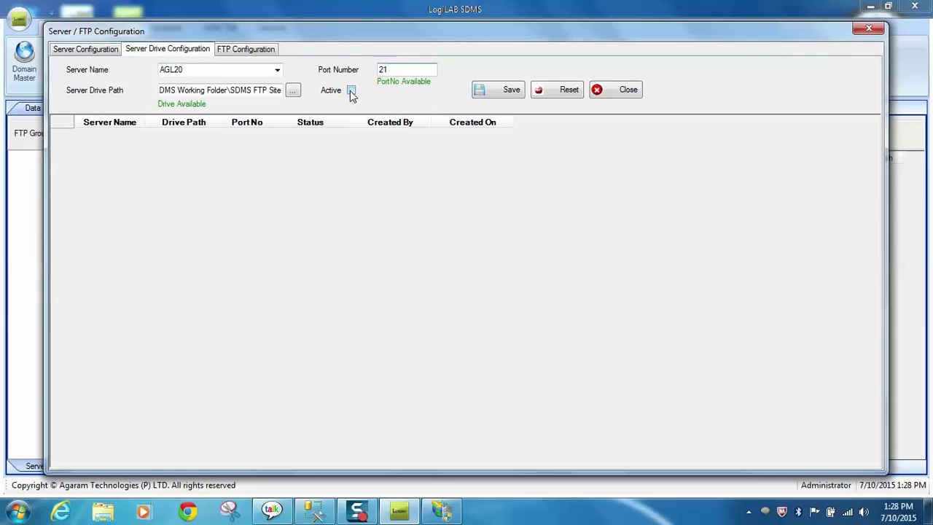
pyautogui.click(351, 90)
pyautogui.click(511, 93)
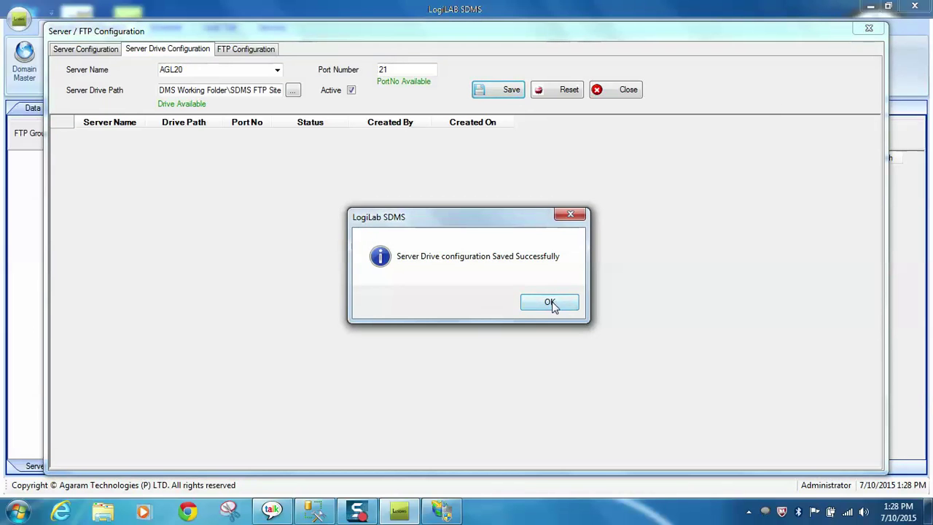
pyautogui.click(549, 303)
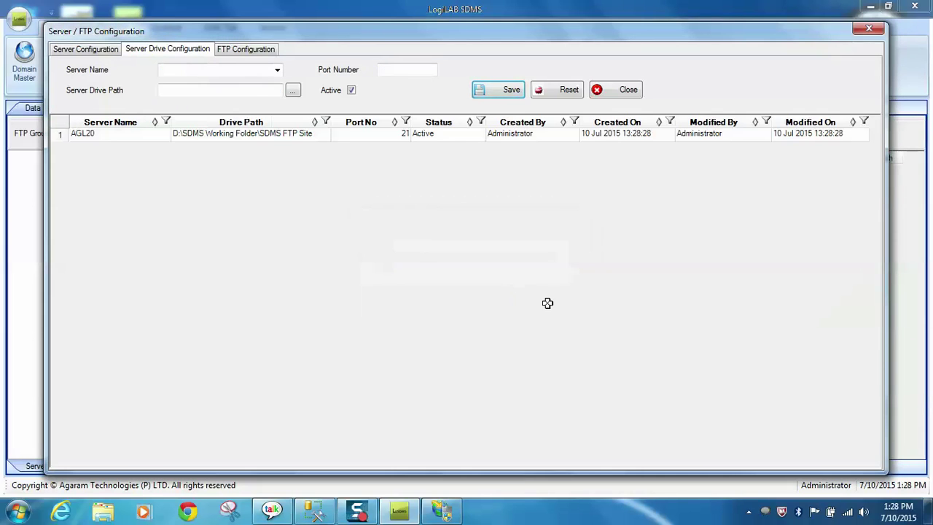
# Step: Save an active FTP group RnD on AGL20's SDMS FTP Site drive path
pyautogui.click(257, 49)
pyautogui.click(246, 80)
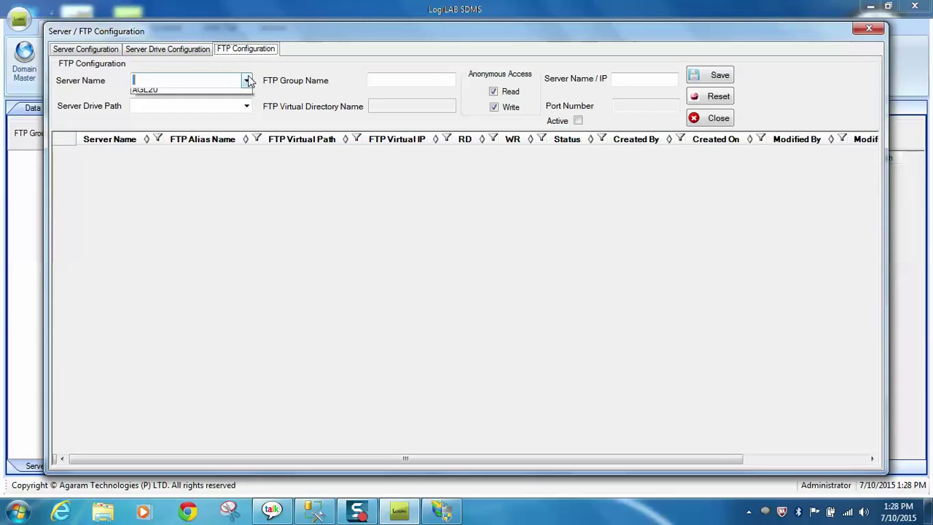
pyautogui.click(237, 105)
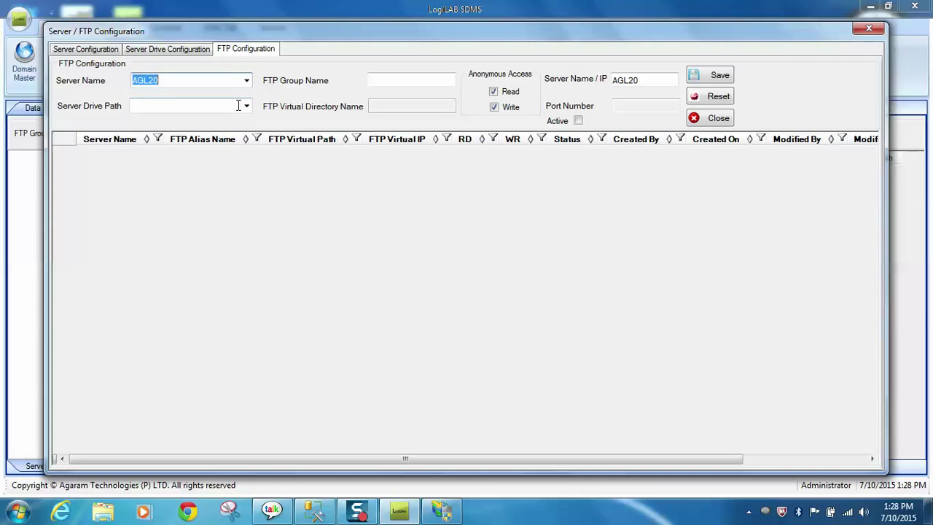
pyautogui.click(247, 106)
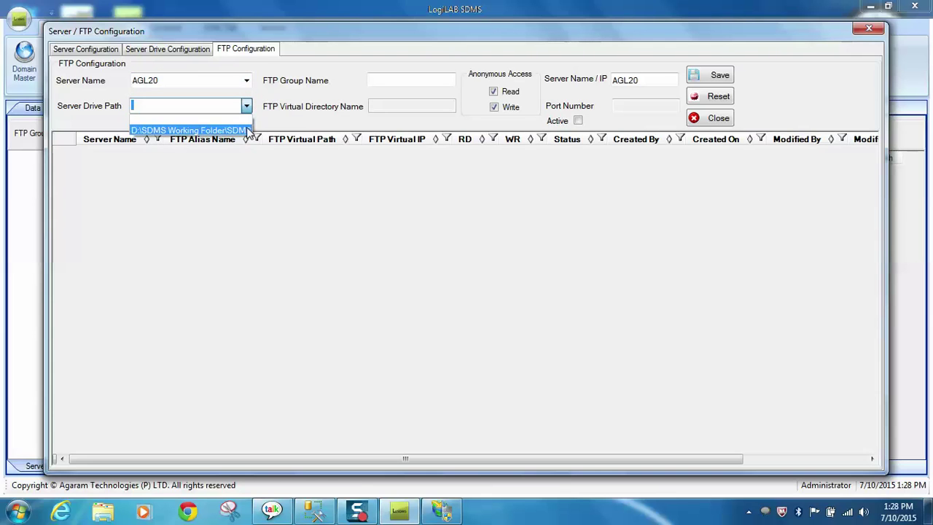
pyautogui.click(249, 129)
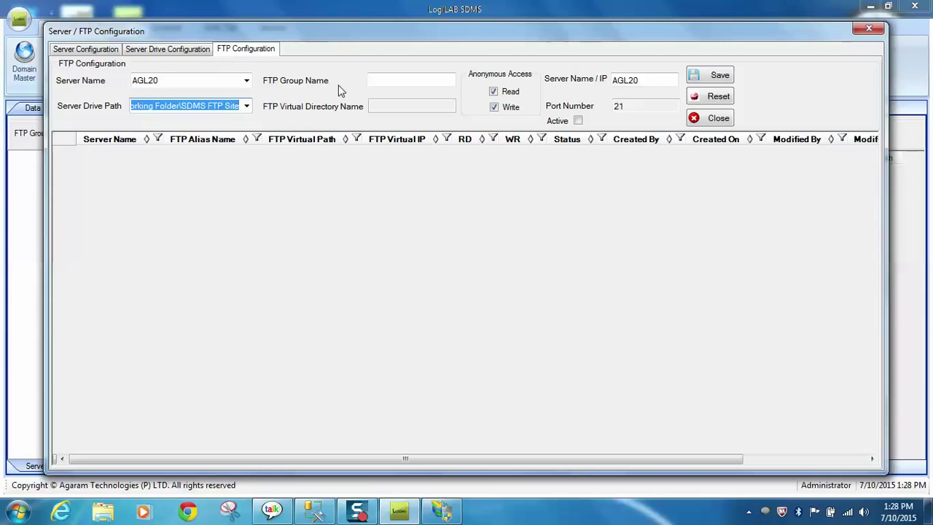
pyautogui.click(390, 79)
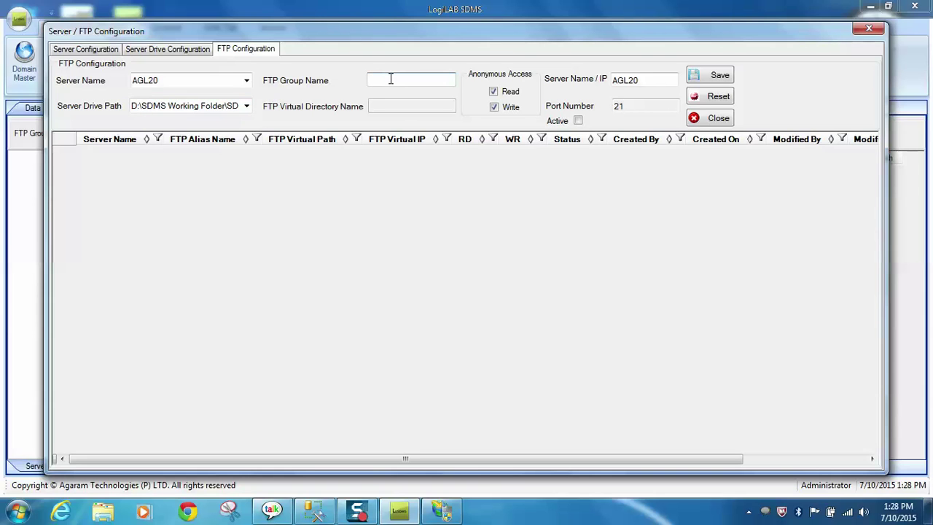
pyautogui.write('RnD')
pyautogui.click(578, 121)
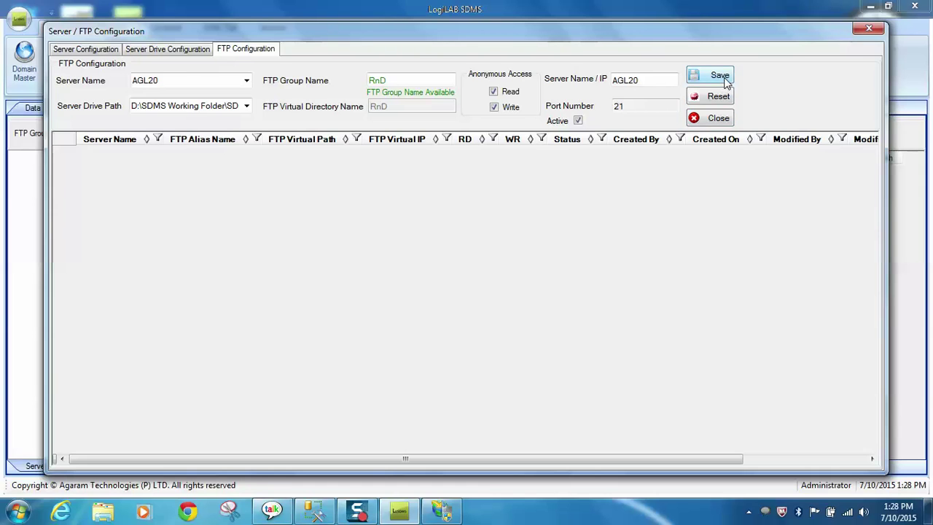
pyautogui.click(721, 77)
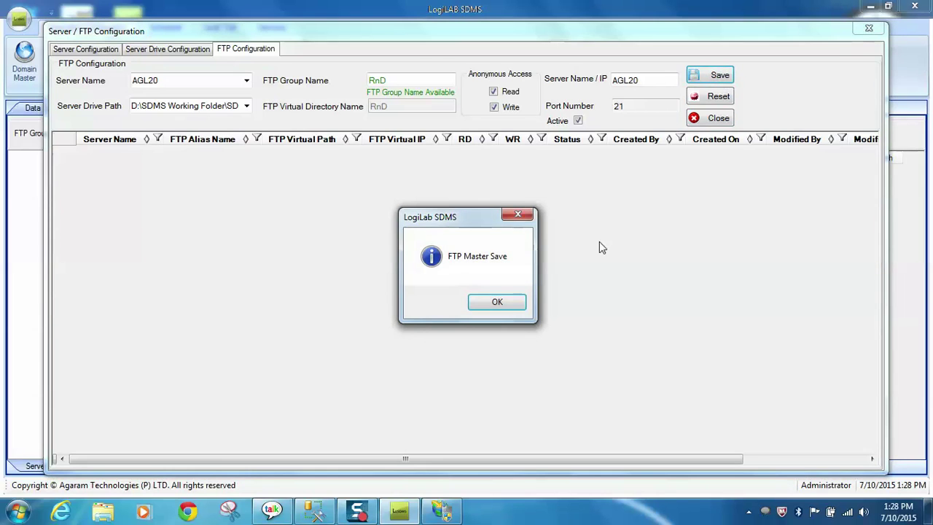
pyautogui.click(497, 301)
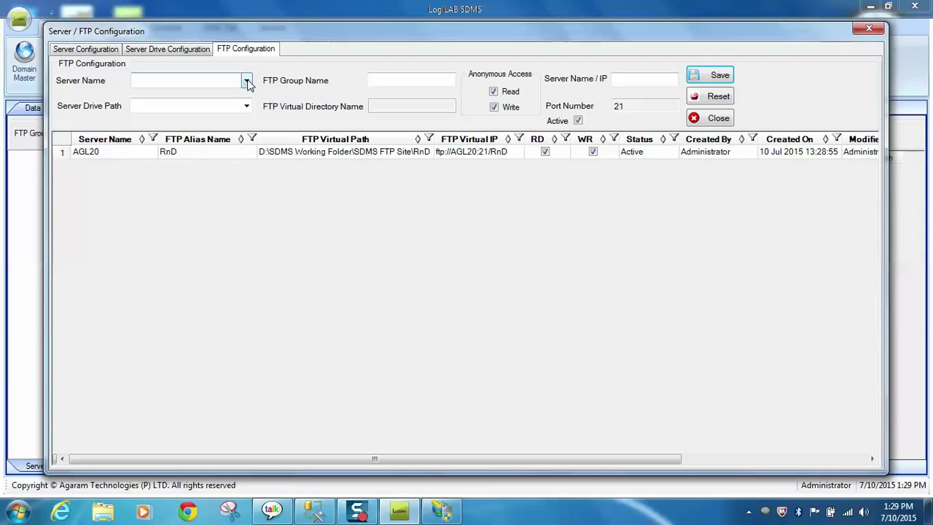
# Step: Save a second FTP group, Devloper, on AGL20's SDMS FTP Site drive path
pyautogui.click(247, 82)
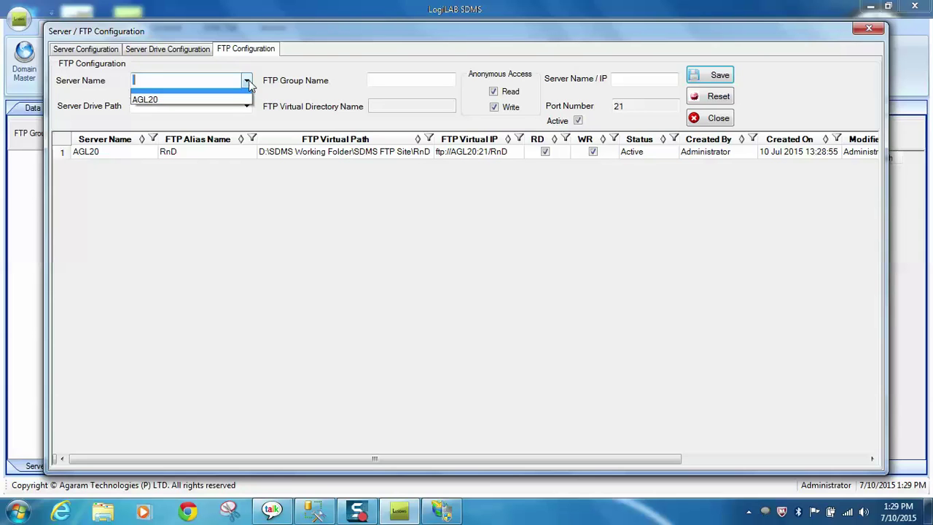
pyautogui.click(244, 107)
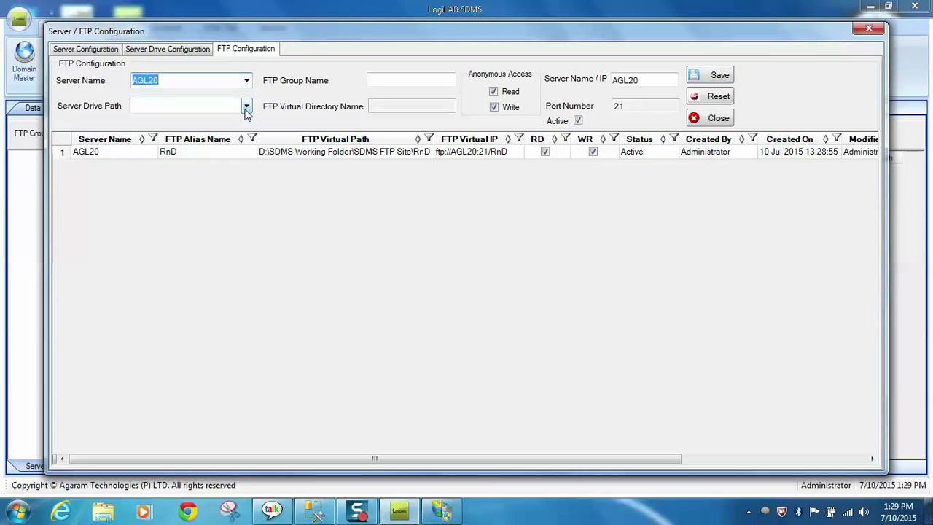
pyautogui.click(247, 105)
pyautogui.click(235, 125)
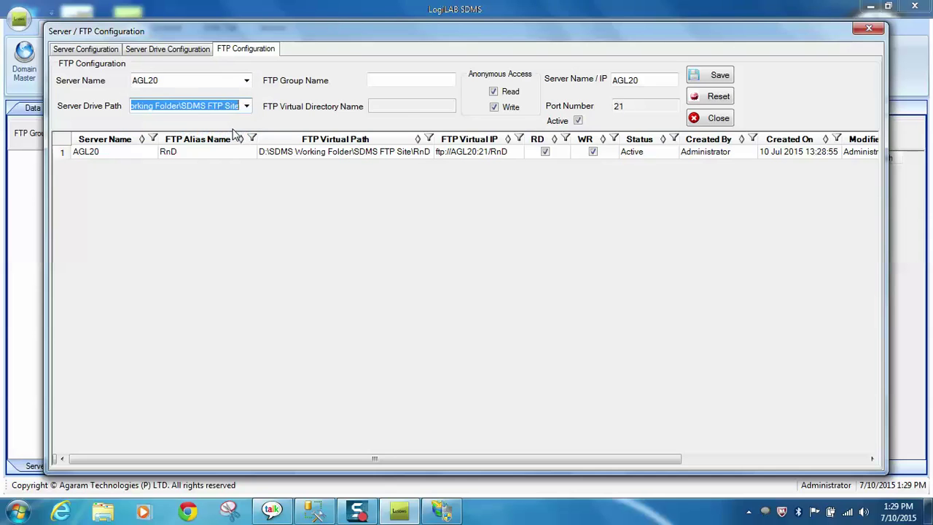
pyautogui.click(414, 83)
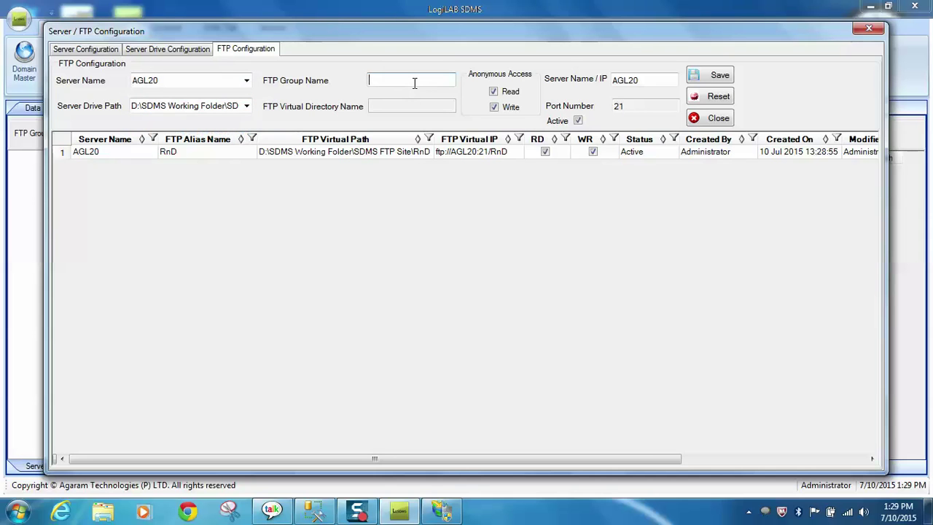
pyautogui.write('Dev')
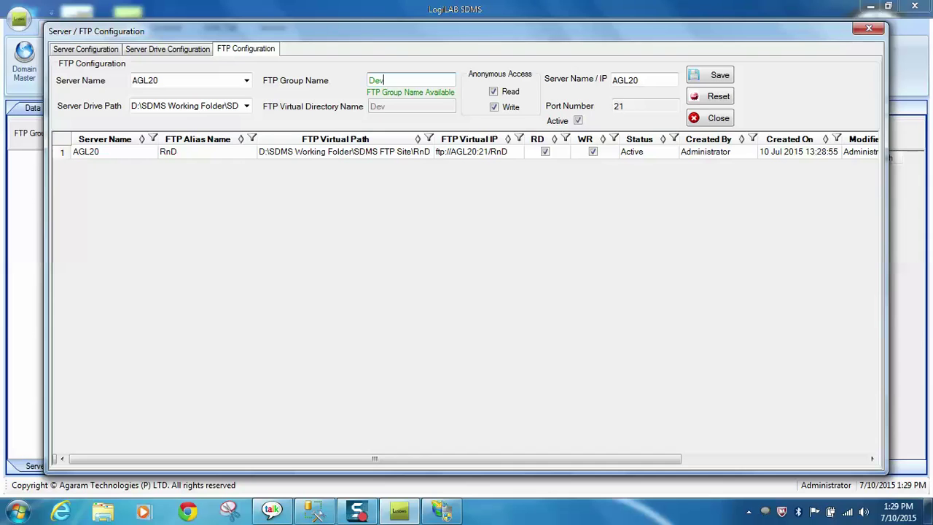
pyautogui.write('loper')
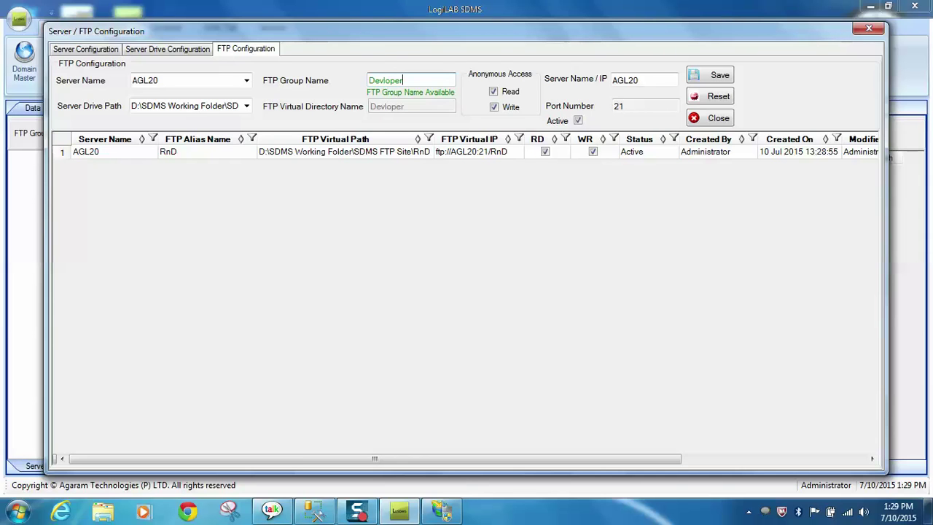
pyautogui.click(720, 77)
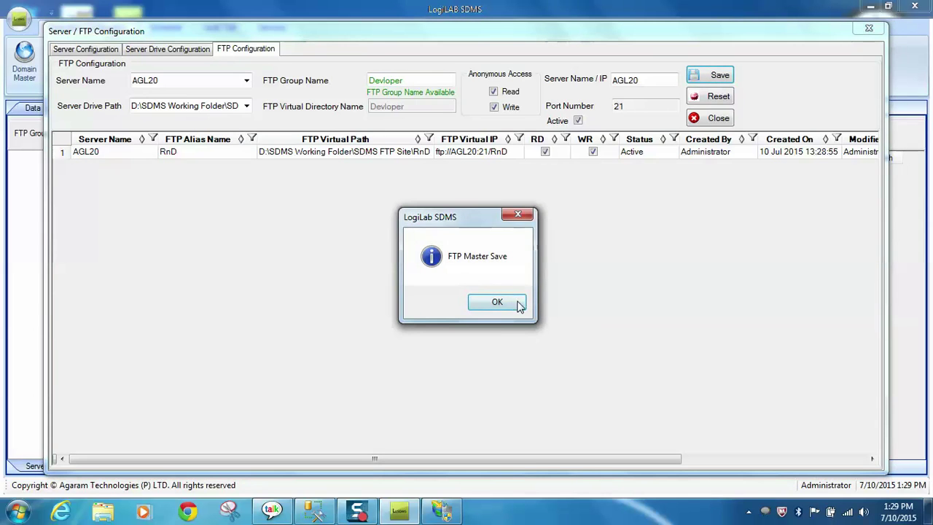
pyautogui.click(517, 302)
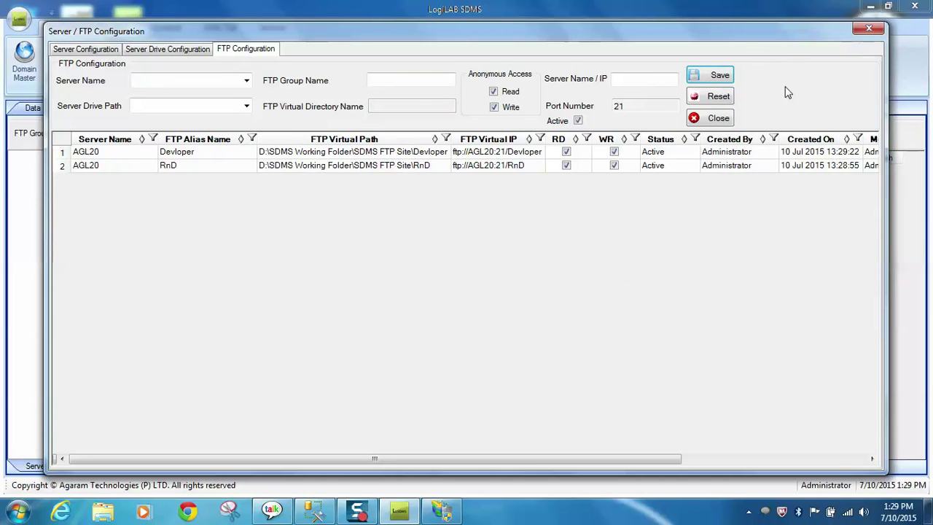
# Step: Open the instrument list and add an instrument with code and alias HPLC
pyautogui.click(718, 118)
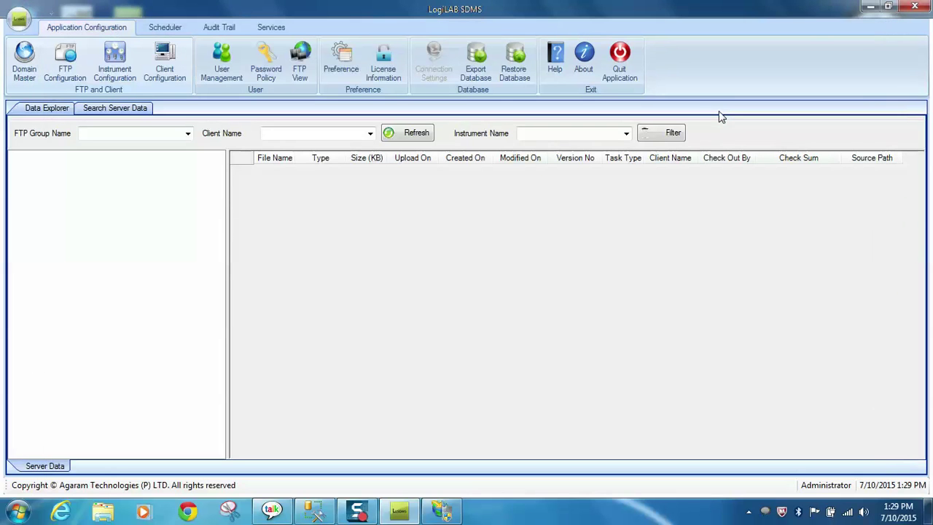
pyautogui.click(113, 64)
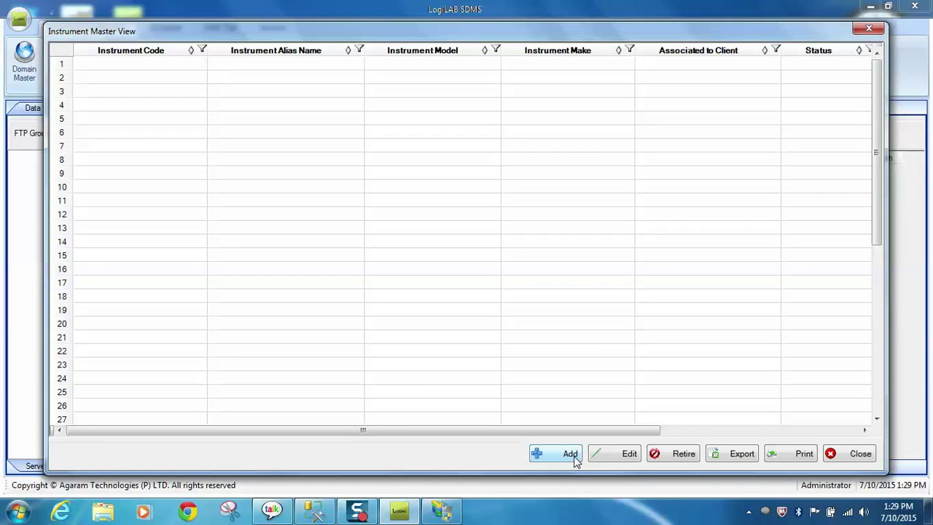
pyautogui.click(574, 457)
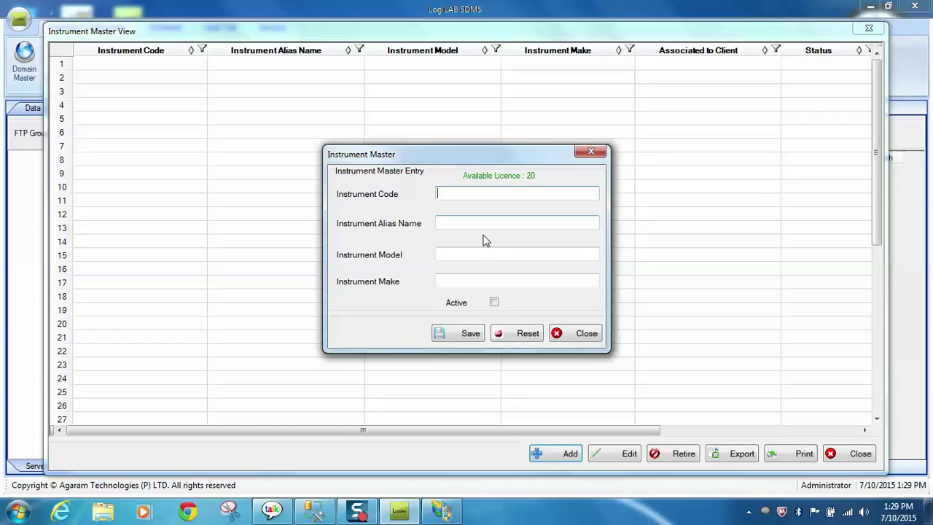
pyautogui.click(359, 512)
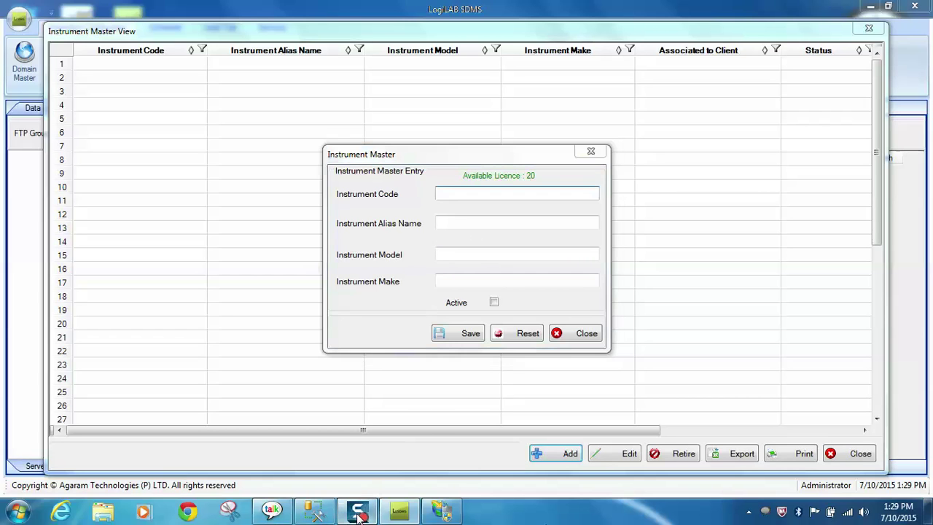
pyautogui.click(469, 194)
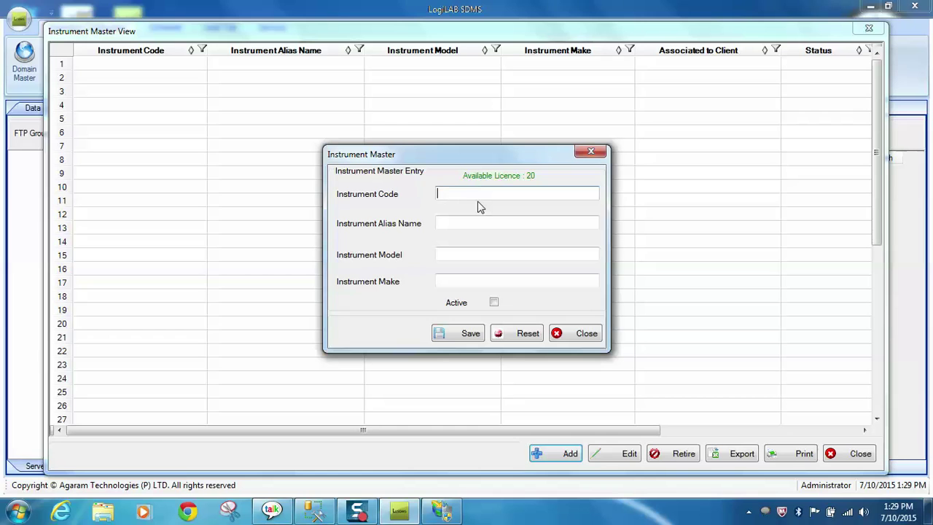
pyautogui.write('HPLC')
pyautogui.moveTo(468, 194); pyautogui.dragTo(369, 196)
pyautogui.hotkey('ctrl', 'c')
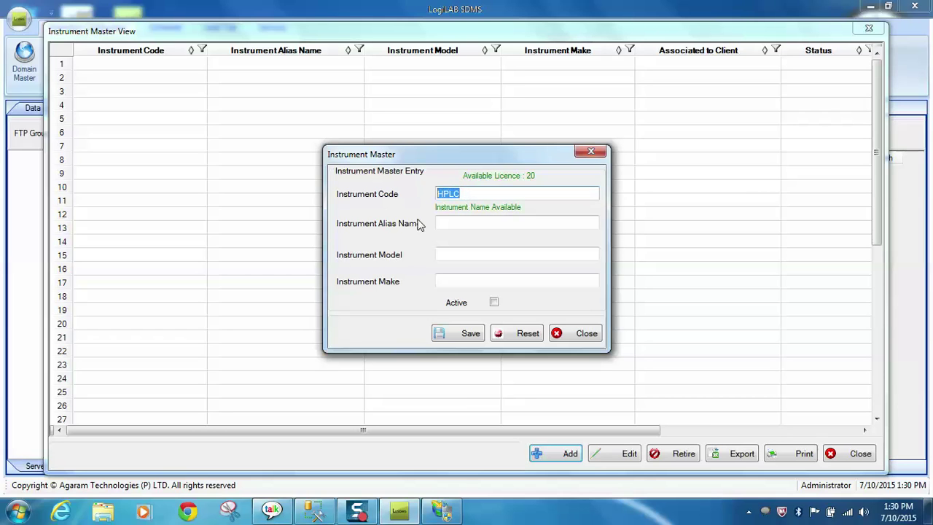
pyautogui.click(446, 224)
pyautogui.hotkey('ctrl', 'v')
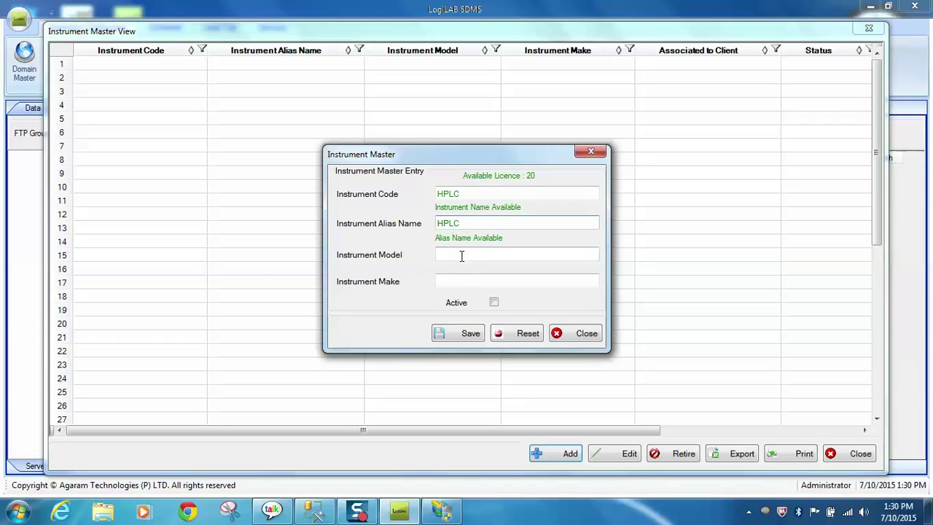
# Step: Correct the HPLC instrument's model to IC7154
pyautogui.click(462, 252)
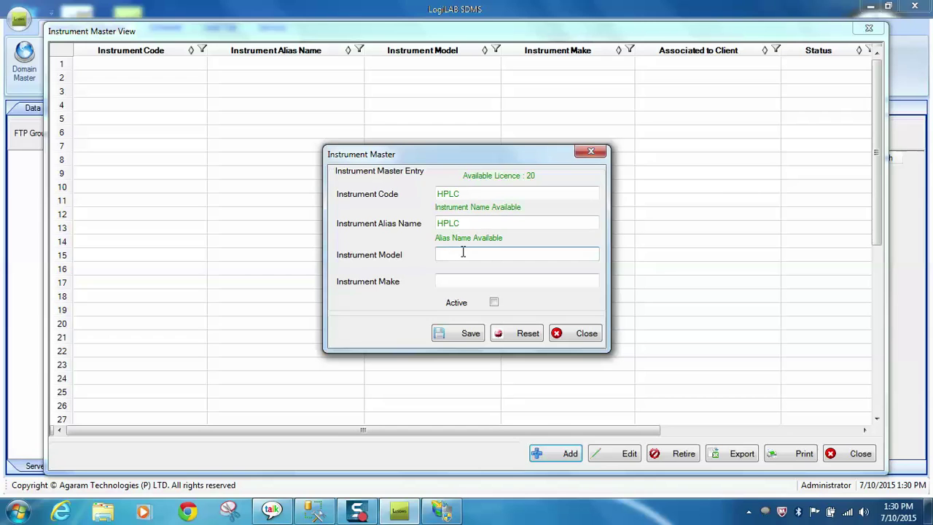
pyautogui.write('Perten')
pyautogui.click(479, 275)
pyautogui.click(470, 258)
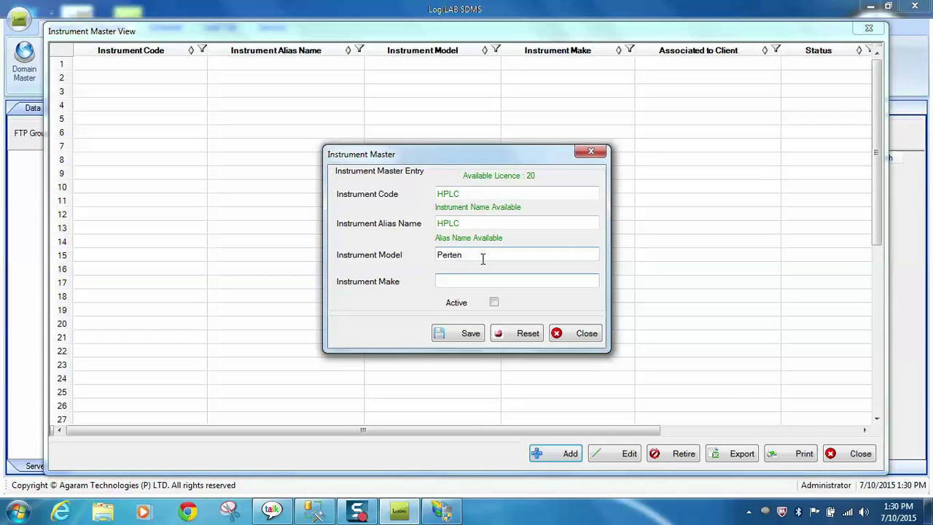
pyautogui.press('Tab')
pyautogui.click(474, 258)
pyautogui.press('BackSpace')
pyautogui.press('BackSpace')
pyautogui.press('BackSpace')
pyautogui.press('BackSpace')
pyautogui.press('BackSpace')
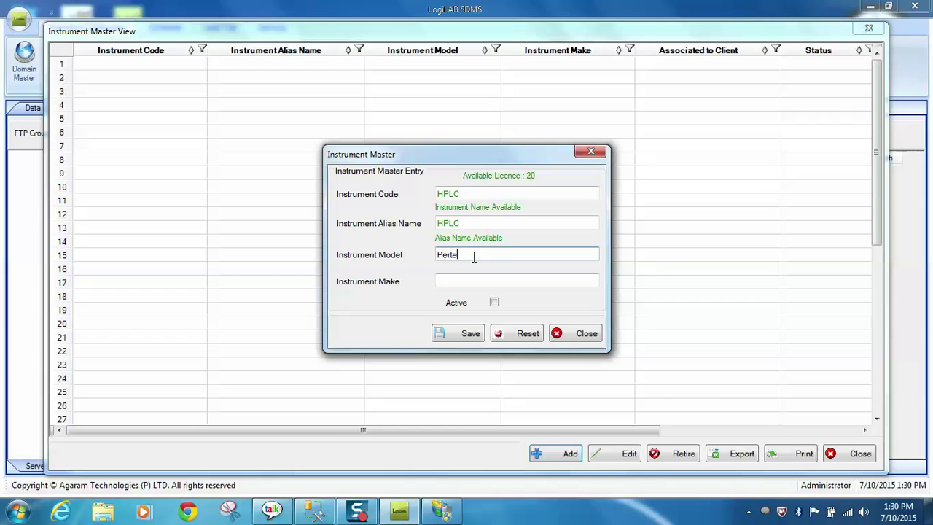
pyautogui.press('BackSpace')
pyautogui.write('IC7154')
# Step: Set make Perten, mark HPLC active, and save the instrument
pyautogui.click(493, 281)
pyautogui.write('Per')
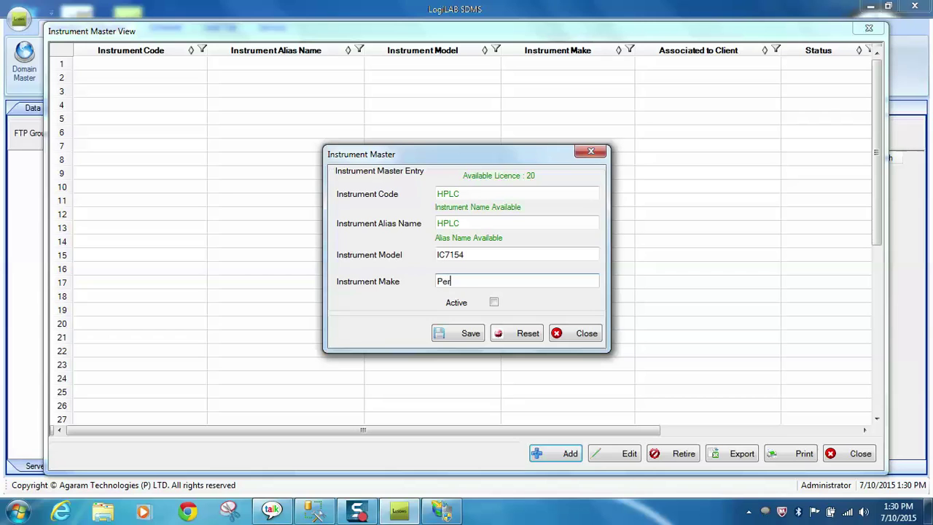
pyautogui.write('ten')
pyautogui.click(494, 303)
pyautogui.click(470, 336)
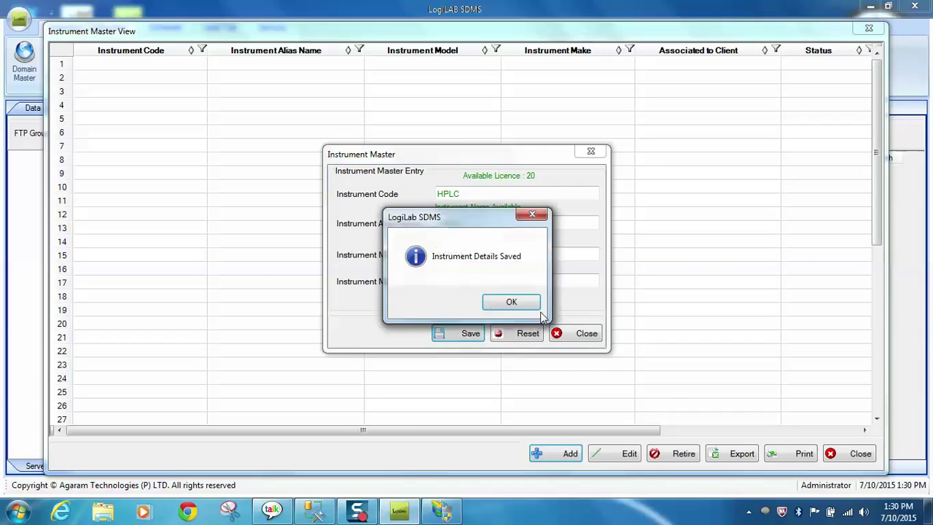
pyautogui.click(511, 304)
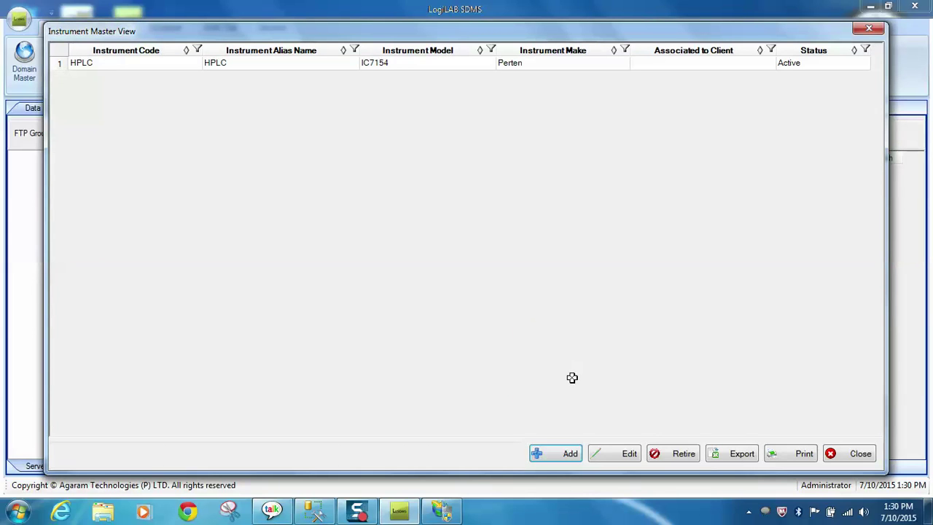
# Step: Add another instrument with code and alias FACS
pyautogui.click(571, 455)
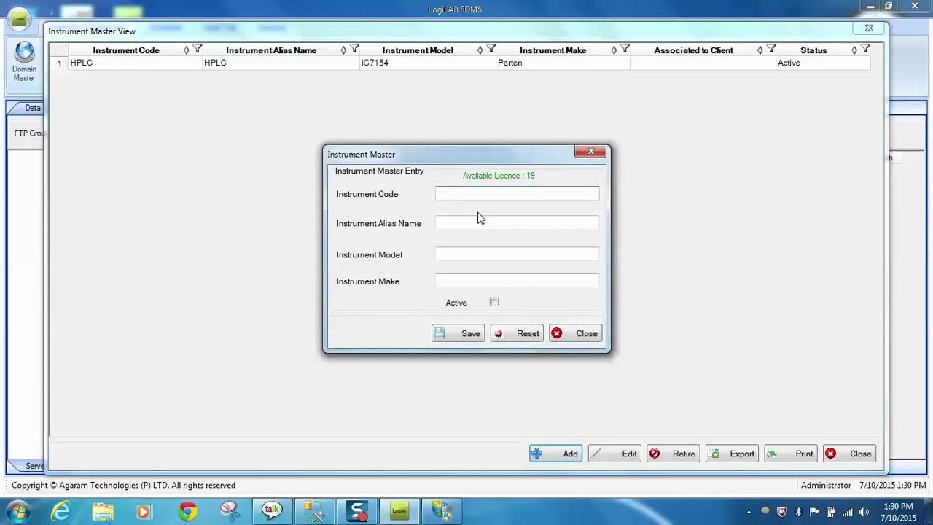
pyautogui.write('FACS')
pyautogui.press('BackSpace')
pyautogui.press('BackSpace')
pyautogui.press('BackSpace')
pyautogui.press('BackSpace')
pyautogui.moveTo(487, 193); pyautogui.dragTo(440, 192)
pyautogui.click(469, 221)
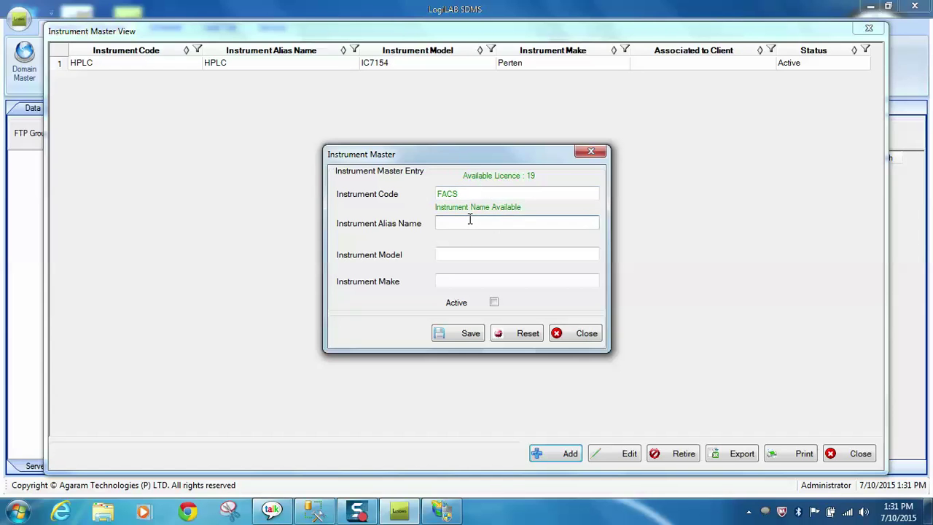
pyautogui.hotkey('ctrl', 'v')
# Step: Give FACS model IC7155 and make Perten, save it active, and close the list
pyautogui.click(477, 253)
pyautogui.write('IC')
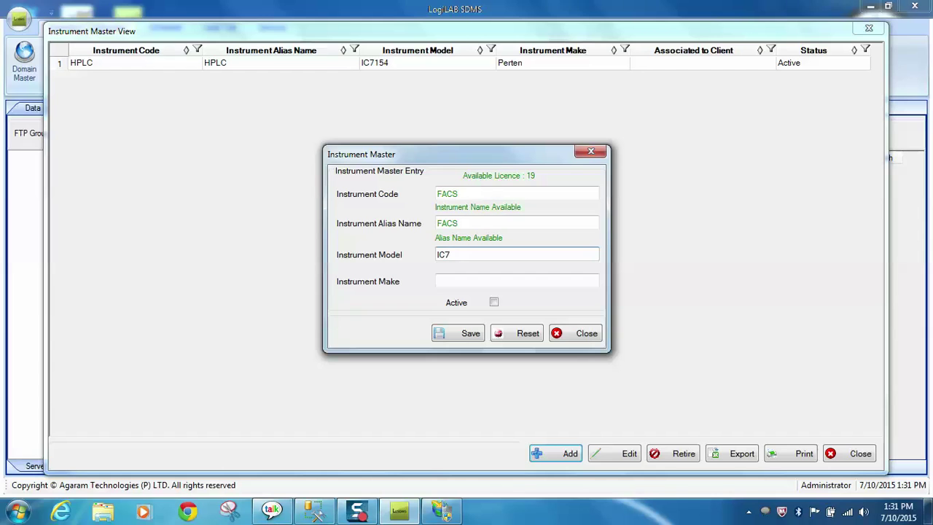
pyautogui.write('7155')
pyautogui.click(471, 284)
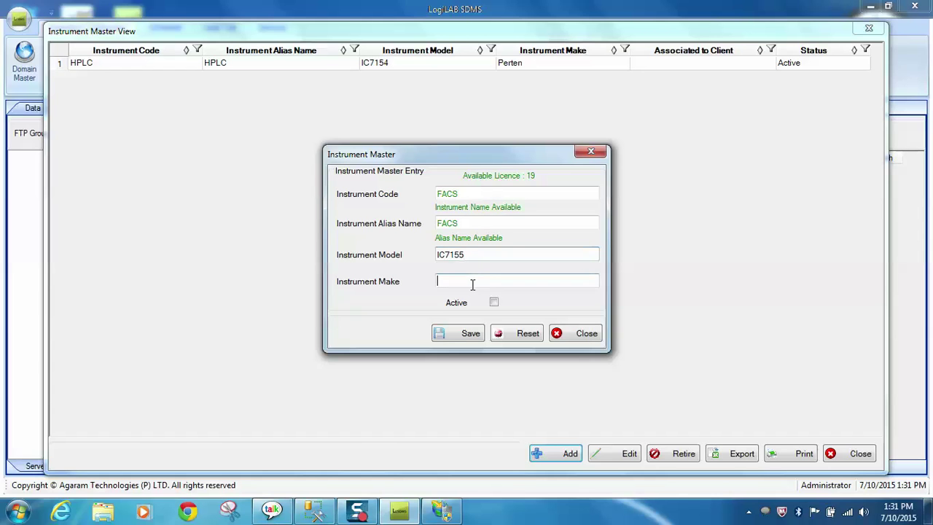
pyautogui.write('Perten')
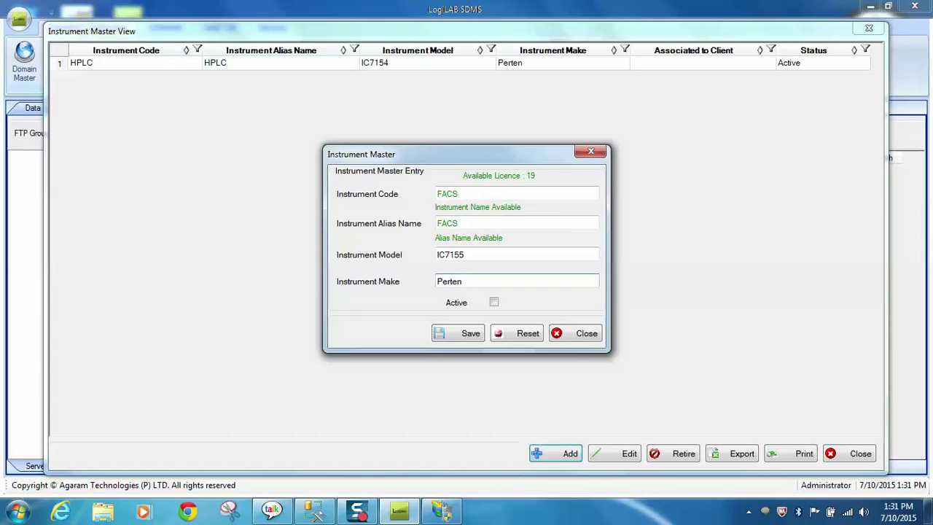
pyautogui.click(493, 301)
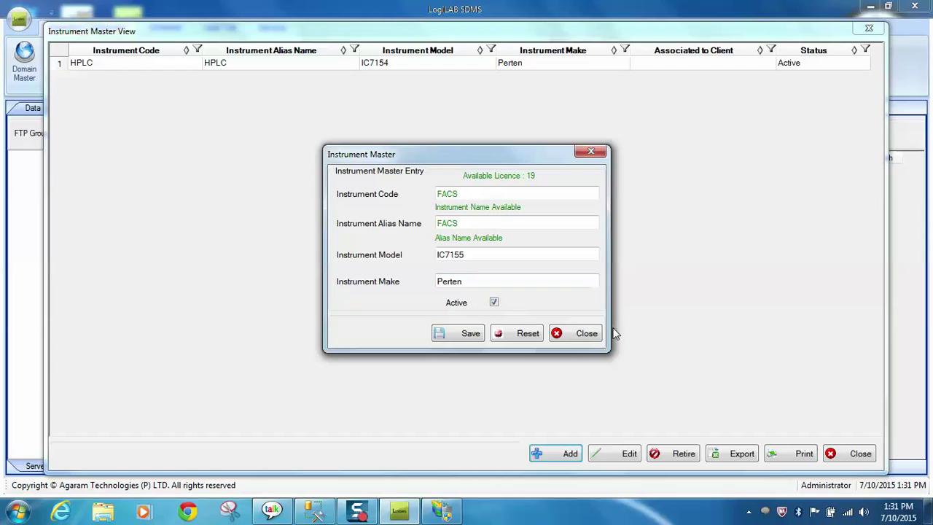
pyautogui.click(470, 334)
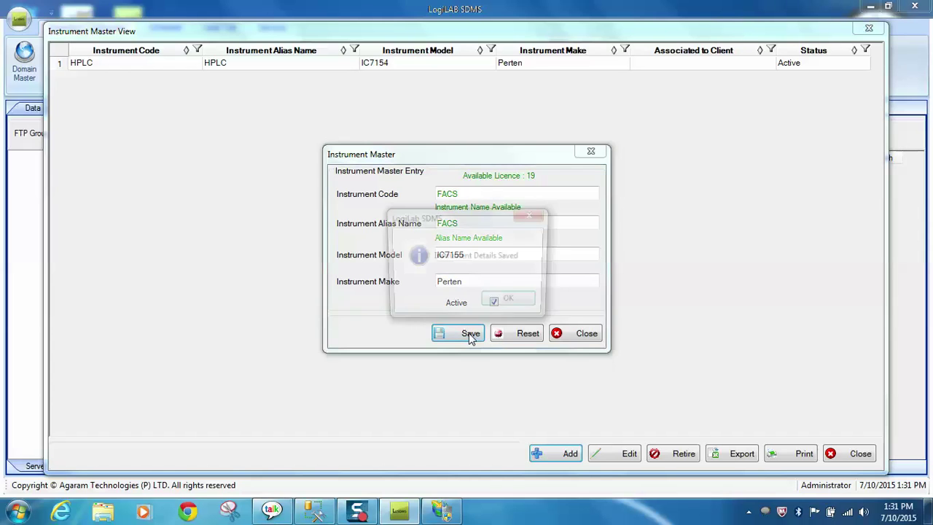
pyautogui.click(513, 303)
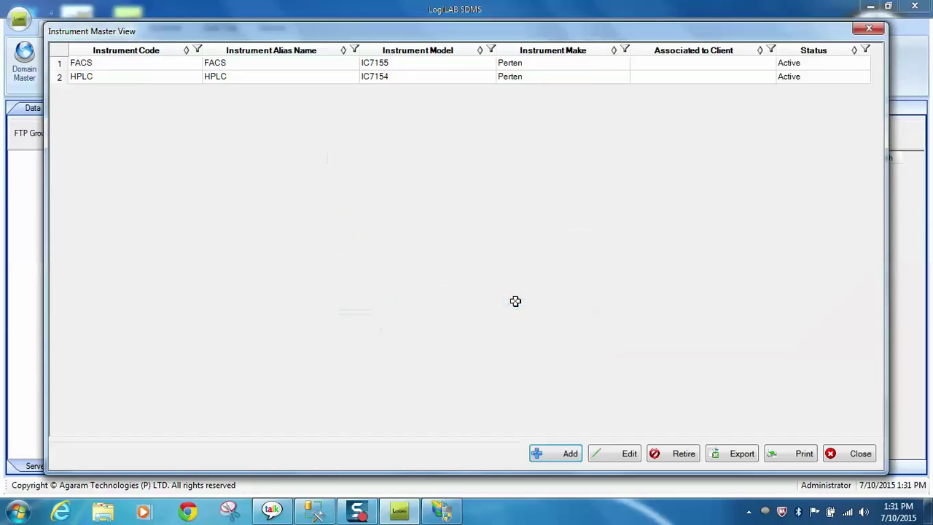
pyautogui.click(860, 452)
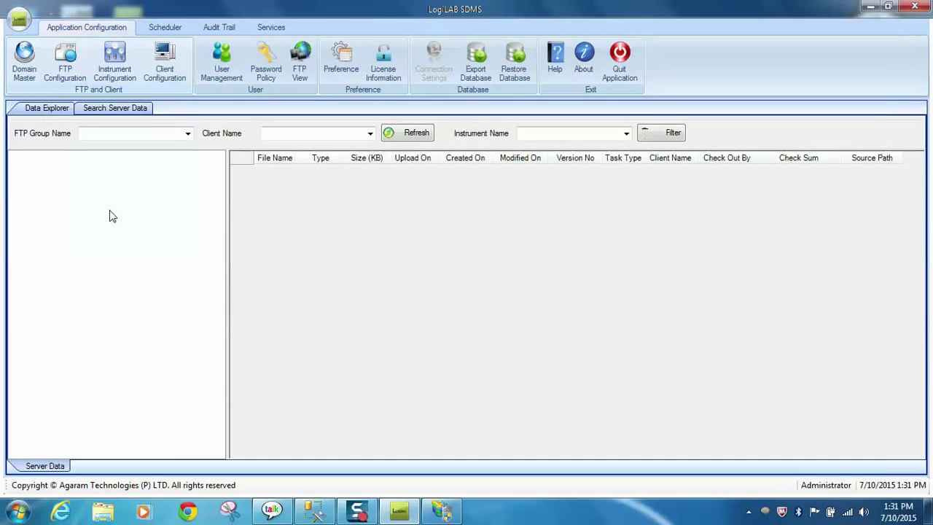
# Step: Add a client AGL20 with alias AGL20 and type Instrument Client
pyautogui.click(172, 63)
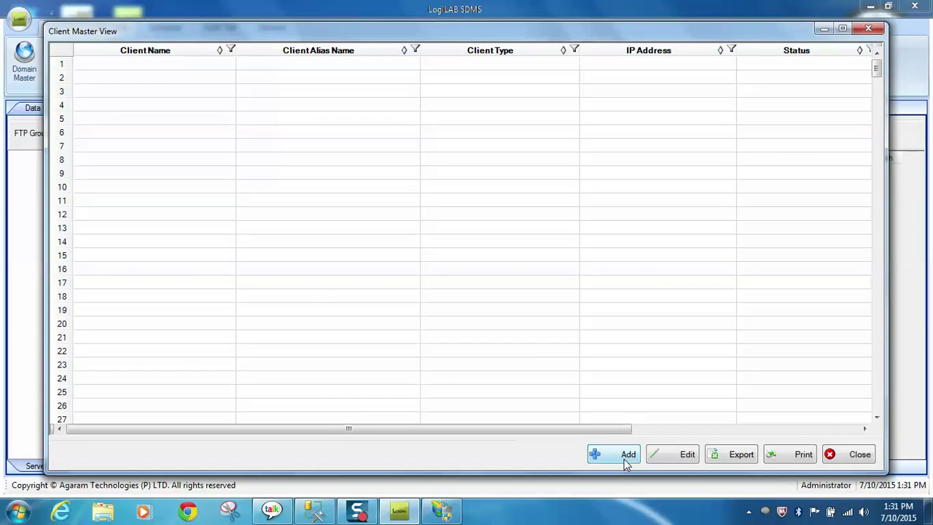
pyautogui.click(629, 455)
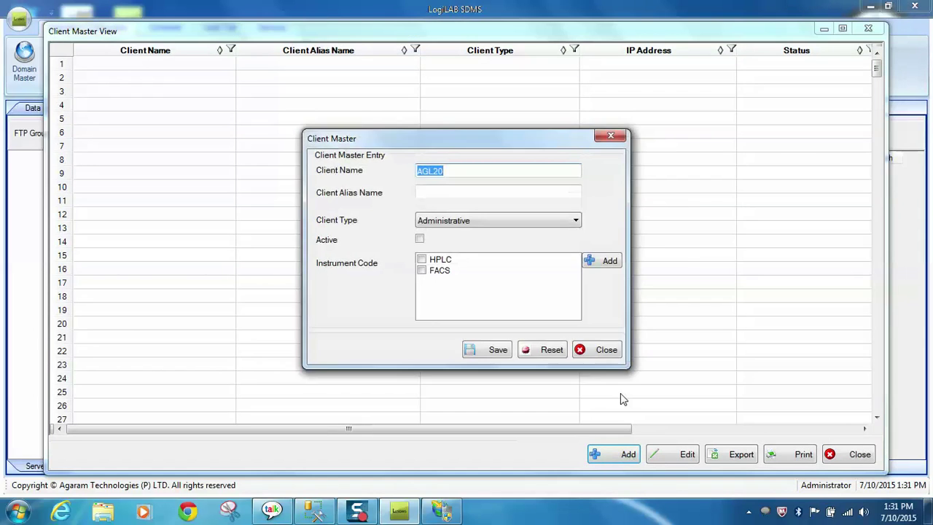
pyautogui.click(477, 172)
pyautogui.doubleClick(477, 171)
pyautogui.click(452, 192)
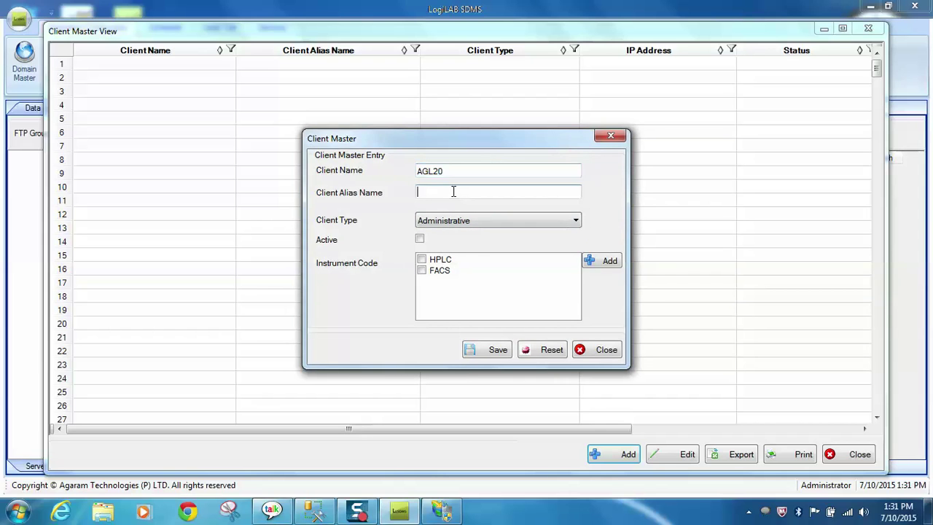
pyautogui.hotkey('ctrl', 'v')
pyautogui.click(522, 223)
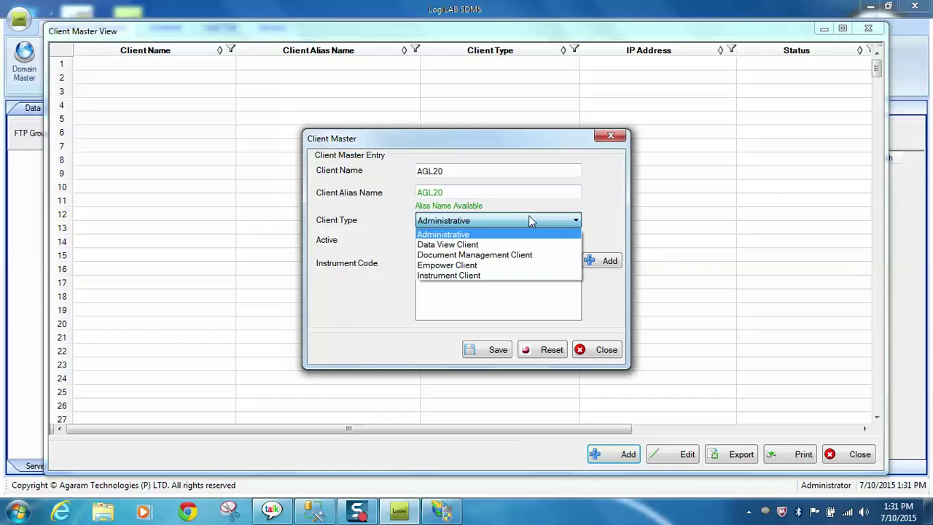
pyautogui.click(495, 278)
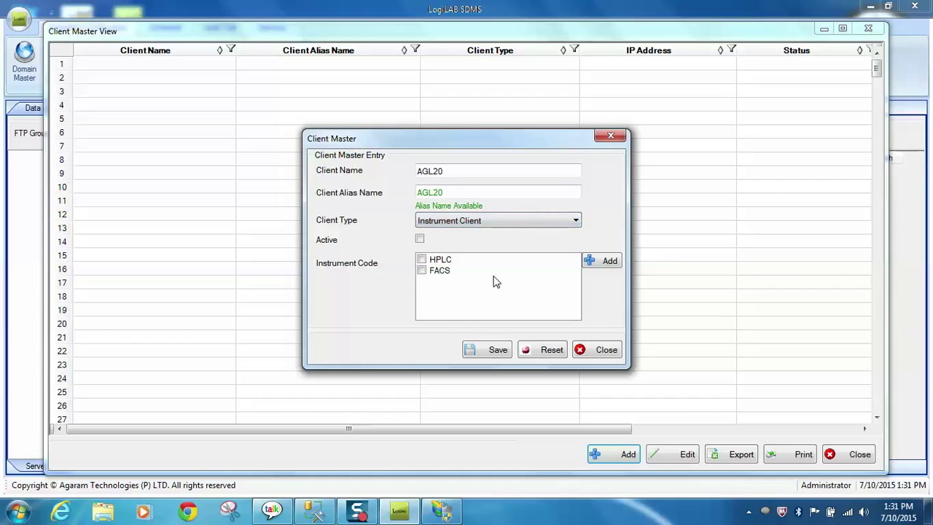
# Step: Mark the client active, map HPLC and FACS, save, and close the client list
pyautogui.click(420, 241)
pyautogui.click(428, 264)
pyautogui.click(425, 263)
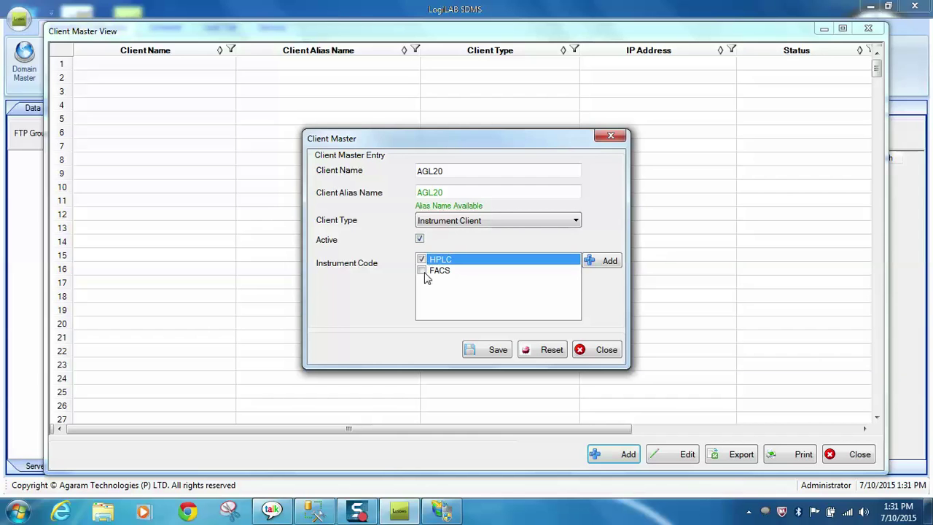
pyautogui.click(426, 272)
pyautogui.click(426, 272)
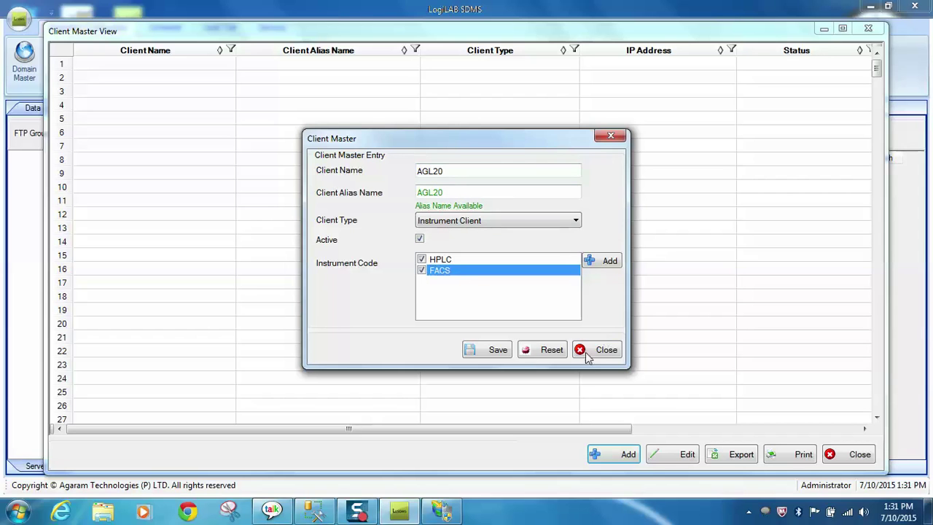
pyautogui.click(494, 351)
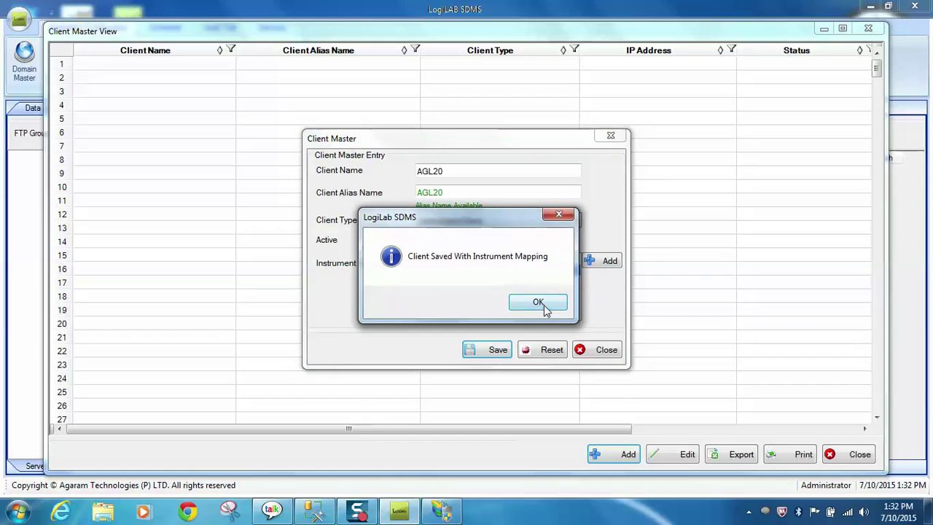
pyautogui.click(538, 303)
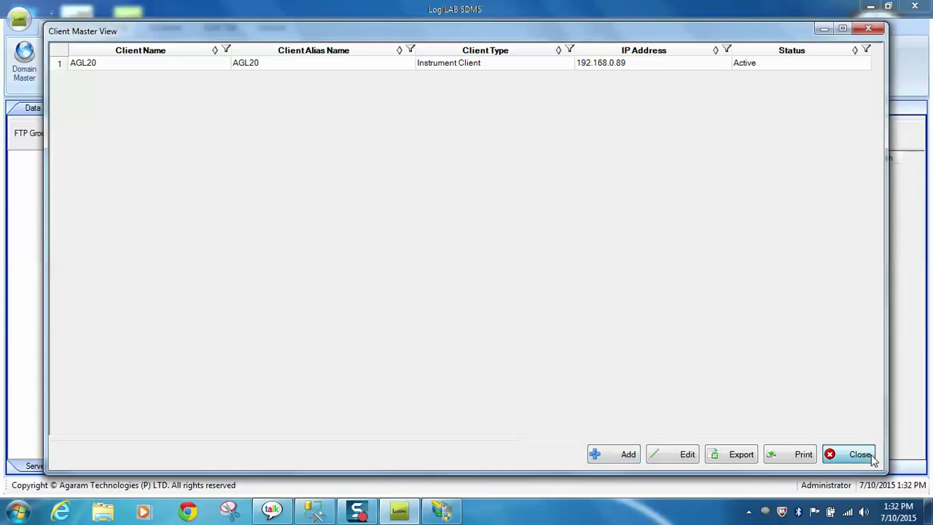
pyautogui.click(858, 454)
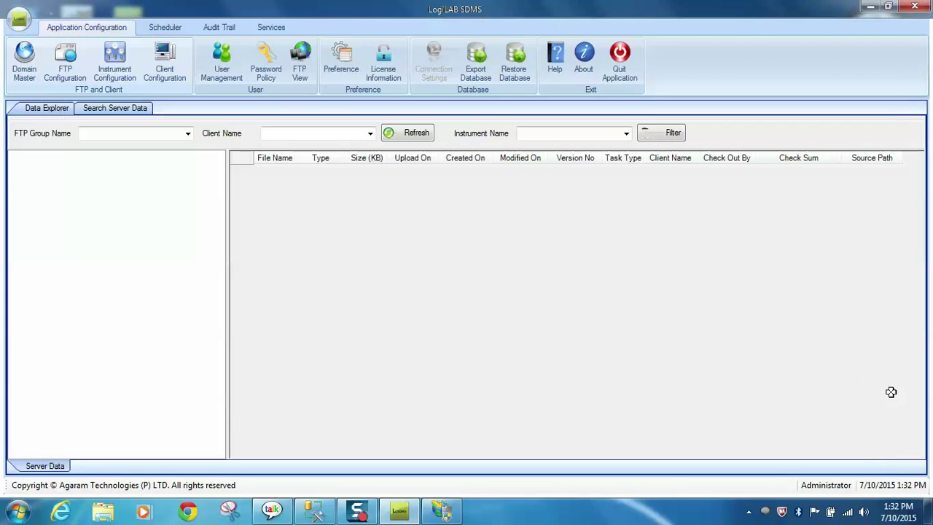
# Step: Start a new data schedule using instrument code HPLC
pyautogui.click(174, 28)
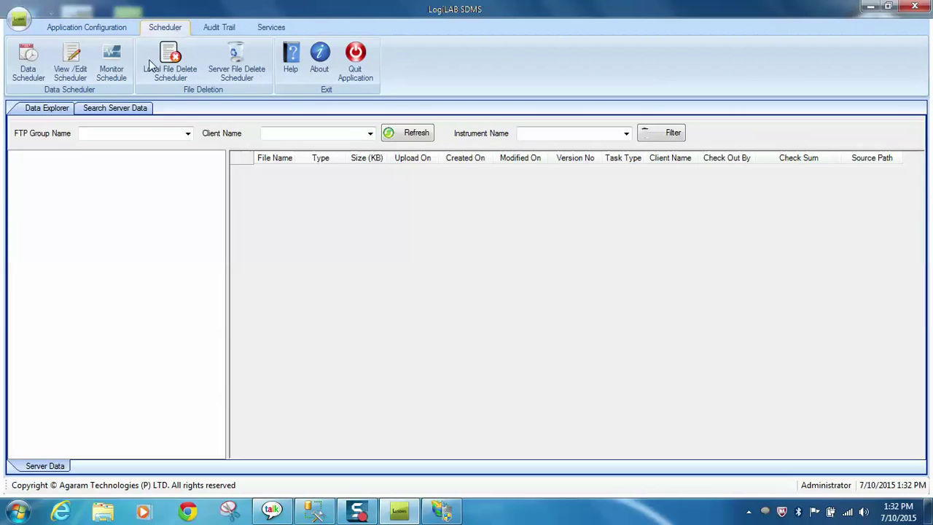
pyautogui.click(27, 61)
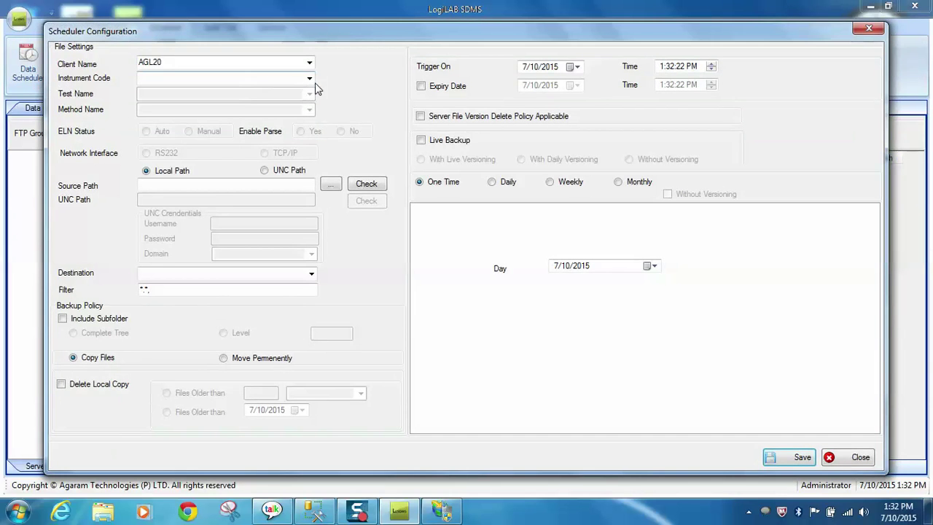
pyautogui.click(309, 78)
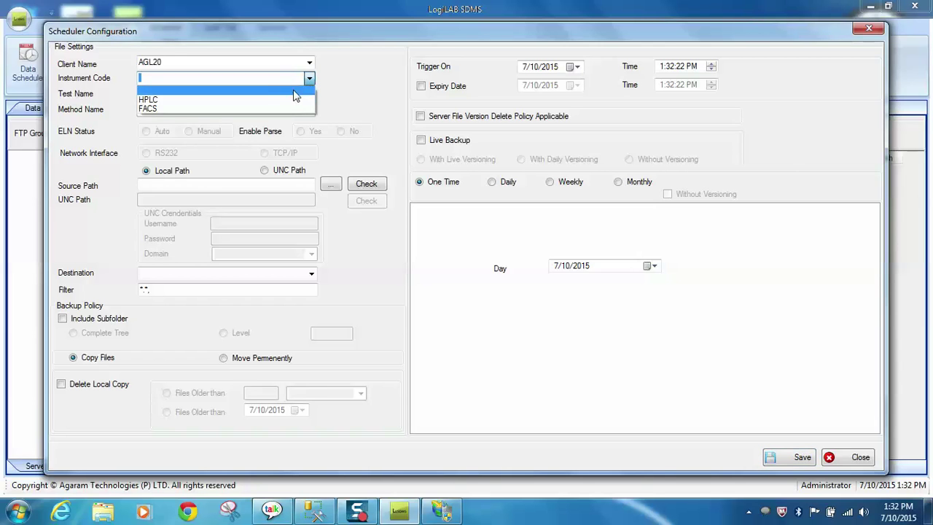
pyautogui.click(296, 99)
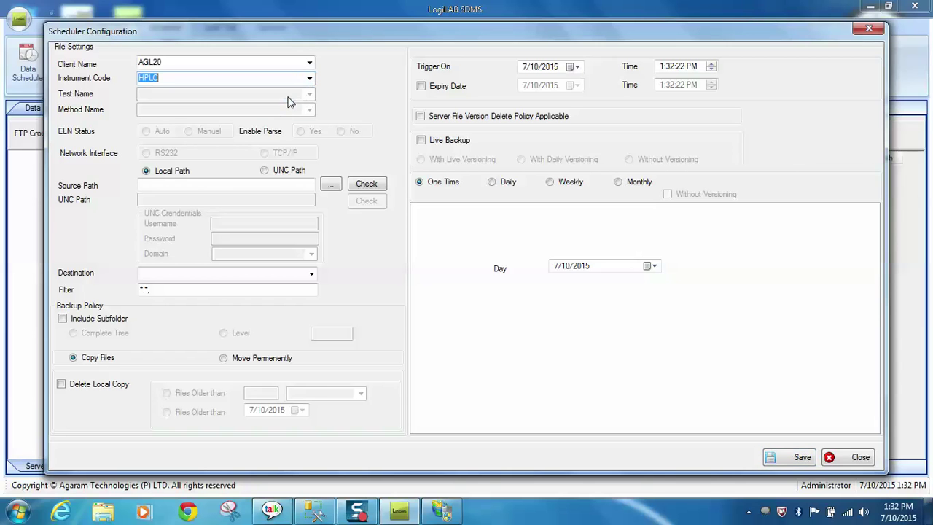
# Step: Add D:\SDMS Working Folder\Work Schedule\RESULT REPORTS as the schedule's source path
pyautogui.click(332, 186)
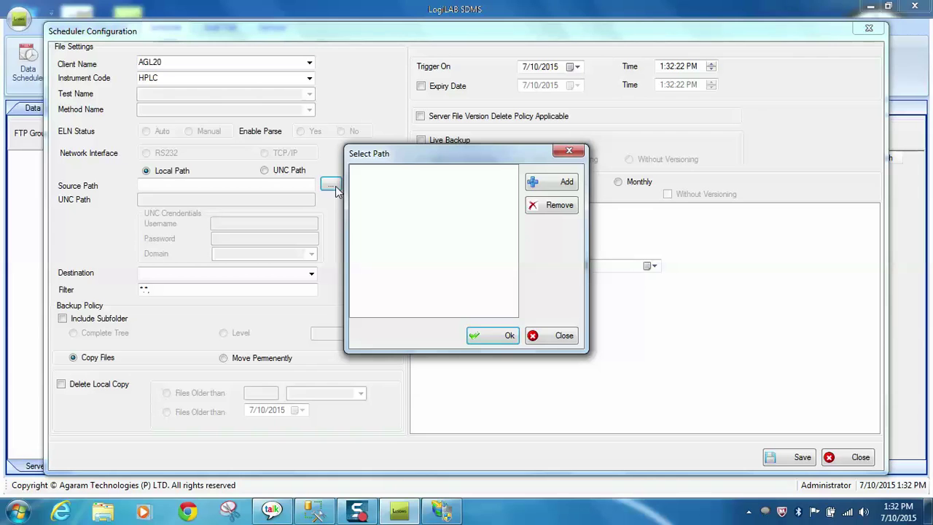
pyautogui.click(555, 183)
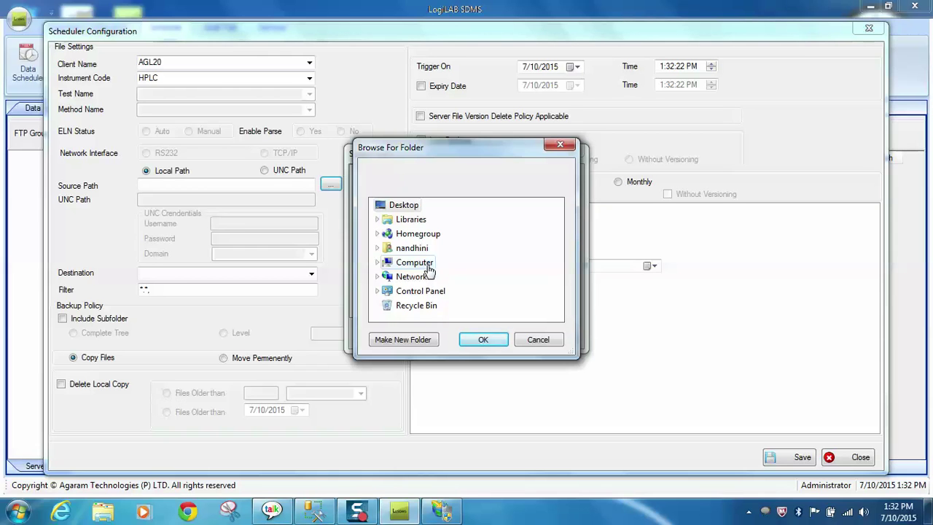
pyautogui.click(414, 262)
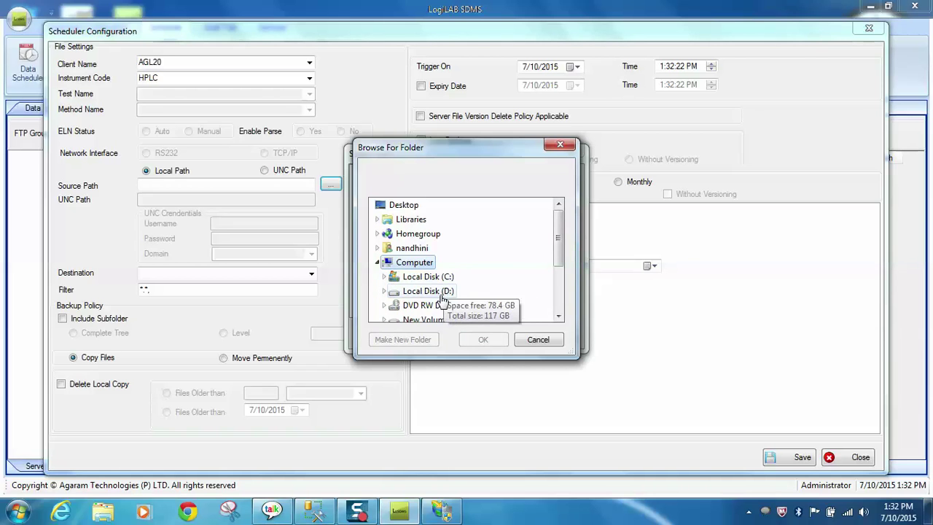
pyautogui.click(442, 295)
pyautogui.moveTo(558, 220); pyautogui.dragTo(558, 280)
pyautogui.click(480, 292)
pyautogui.doubleClick(470, 282)
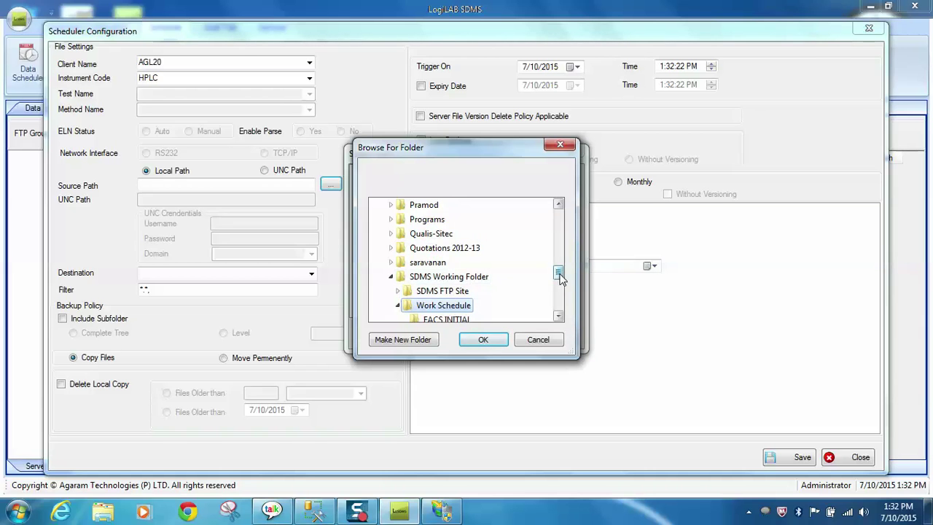
pyautogui.moveTo(559, 277); pyautogui.dragTo(559, 284)
pyautogui.doubleClick(474, 264)
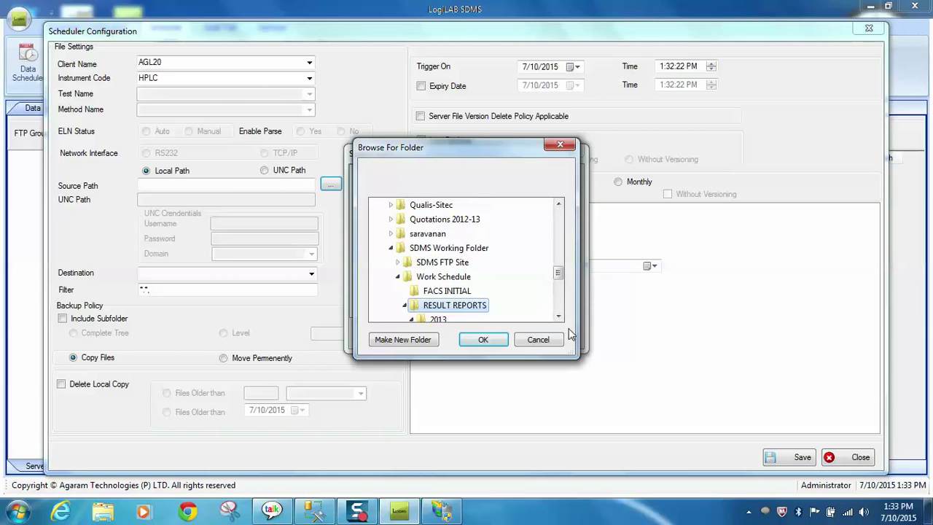
pyautogui.click(484, 340)
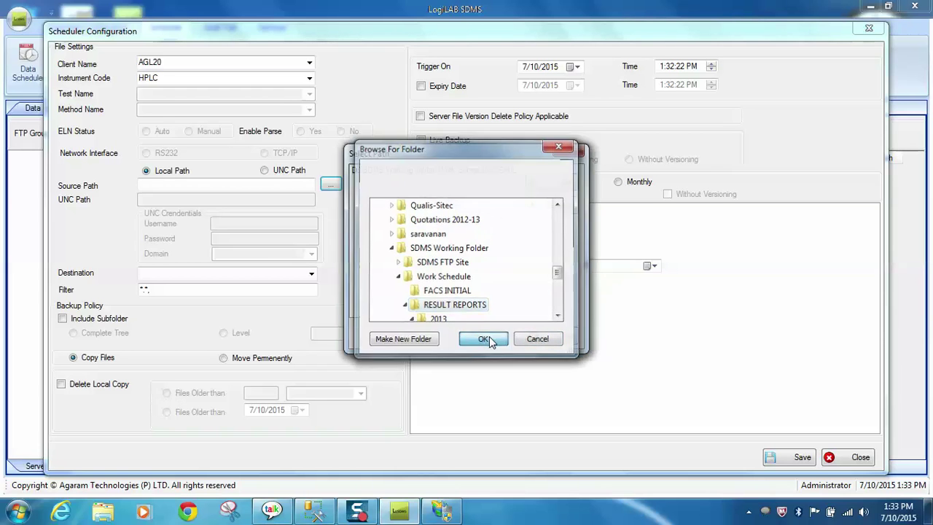
pyautogui.click(506, 337)
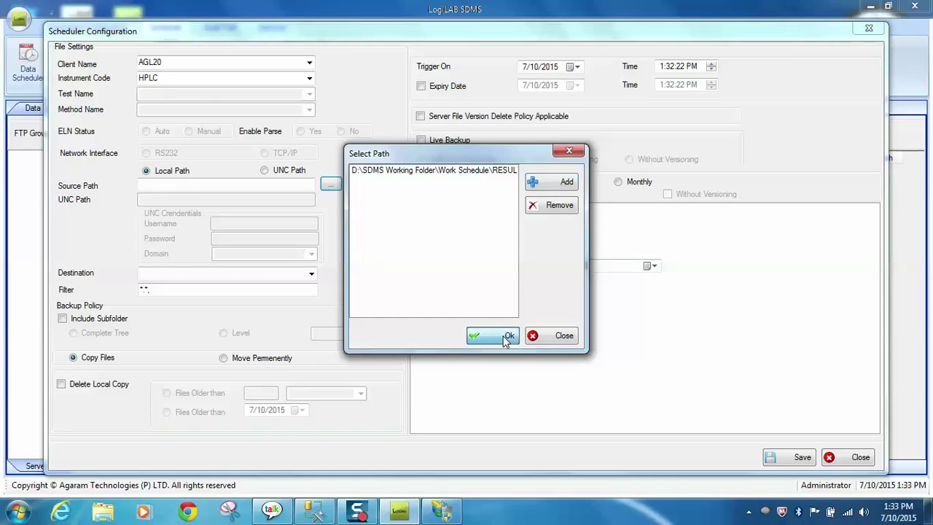
# Step: Set the HPLC schedule's destination to RnD - RnD, include subfolders, enable live backup, and save
pyautogui.click(311, 275)
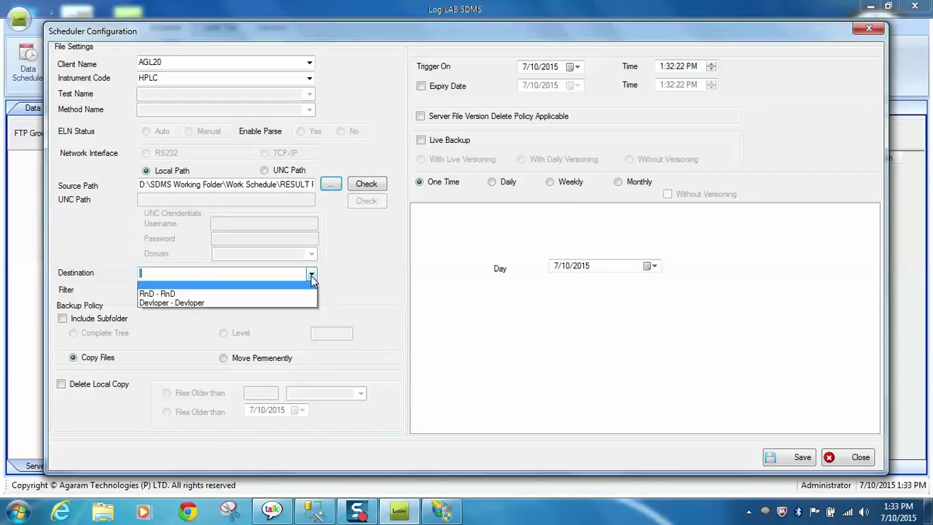
pyautogui.click(289, 296)
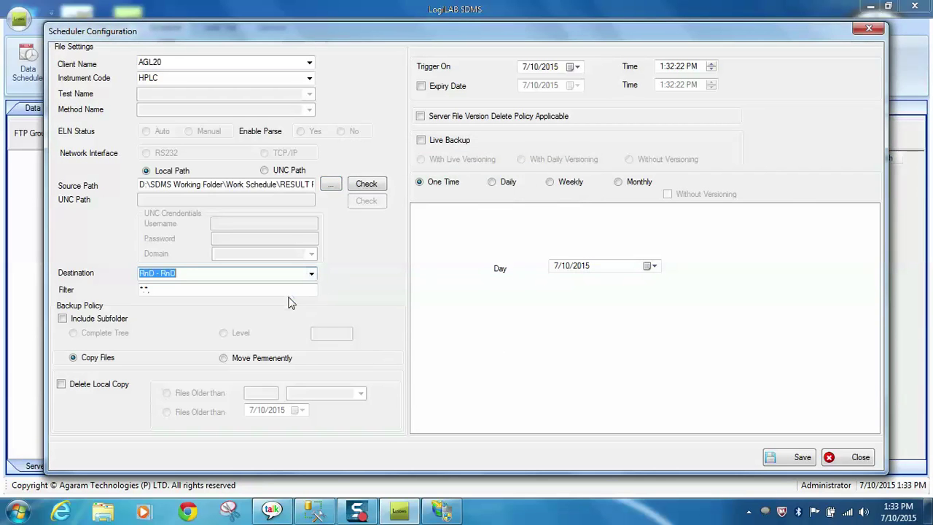
pyautogui.click(62, 318)
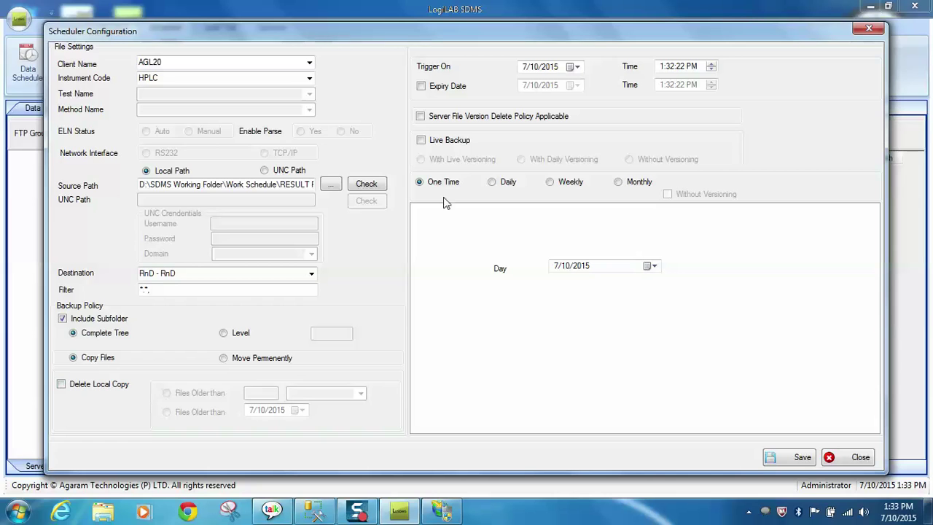
pyautogui.click(423, 141)
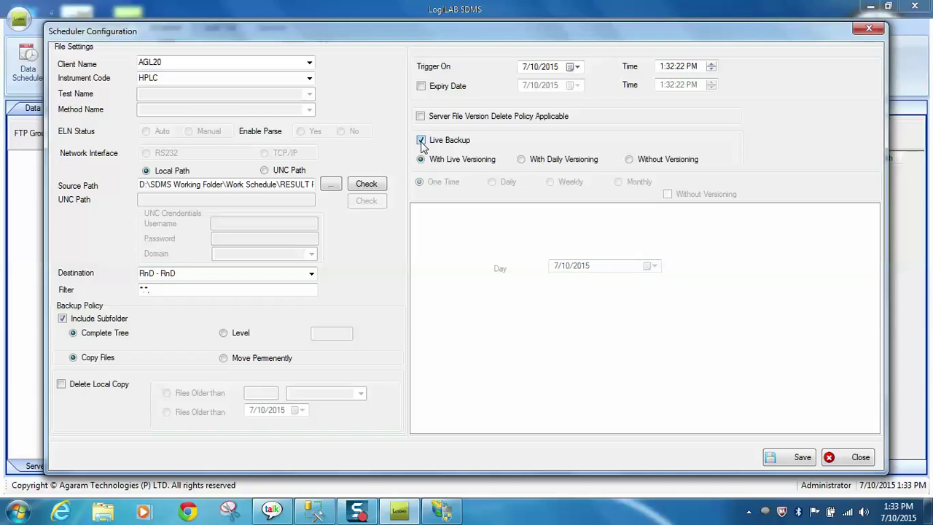
pyautogui.click(796, 459)
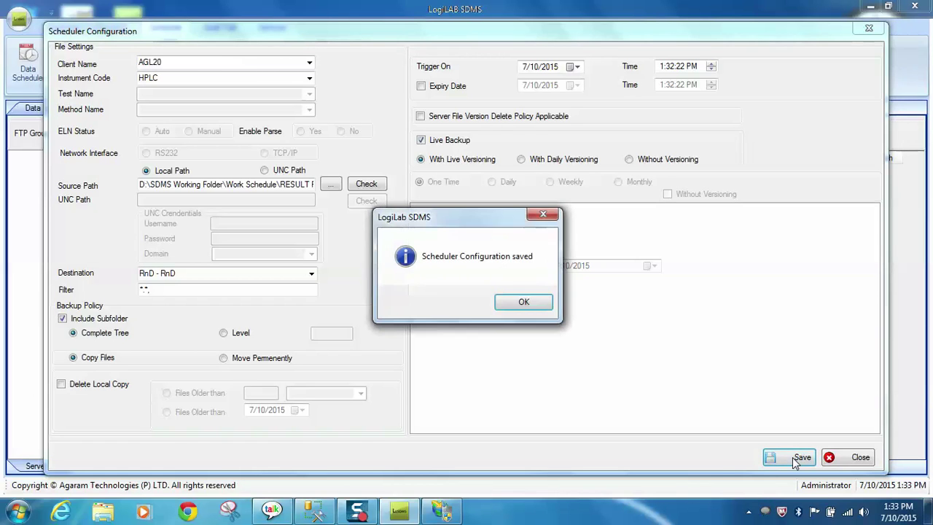
pyautogui.click(525, 304)
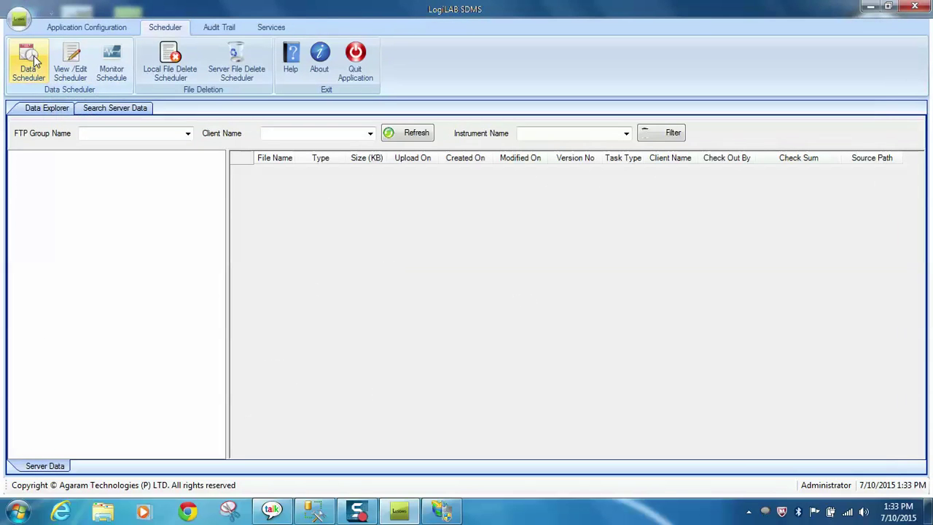
# Step: Start a new data schedule with instrument code FACS
pyautogui.click(34, 60)
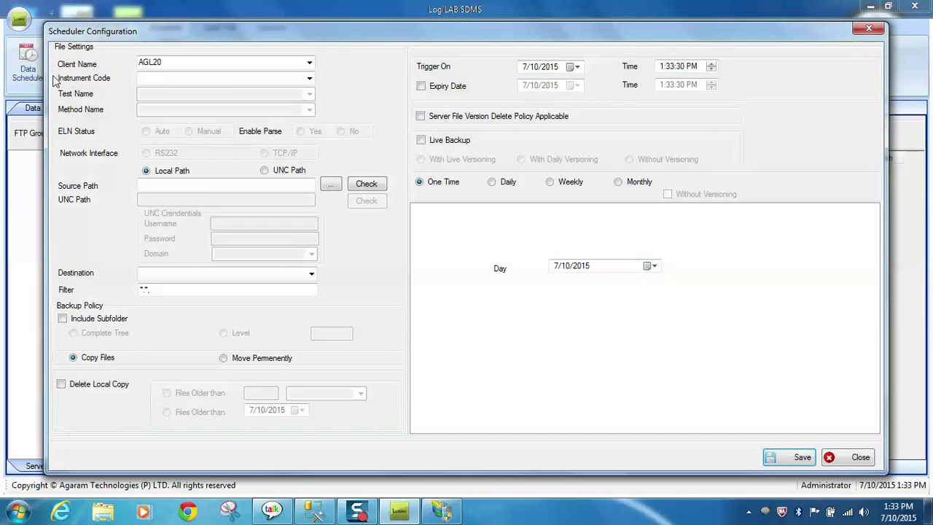
pyautogui.click(310, 78)
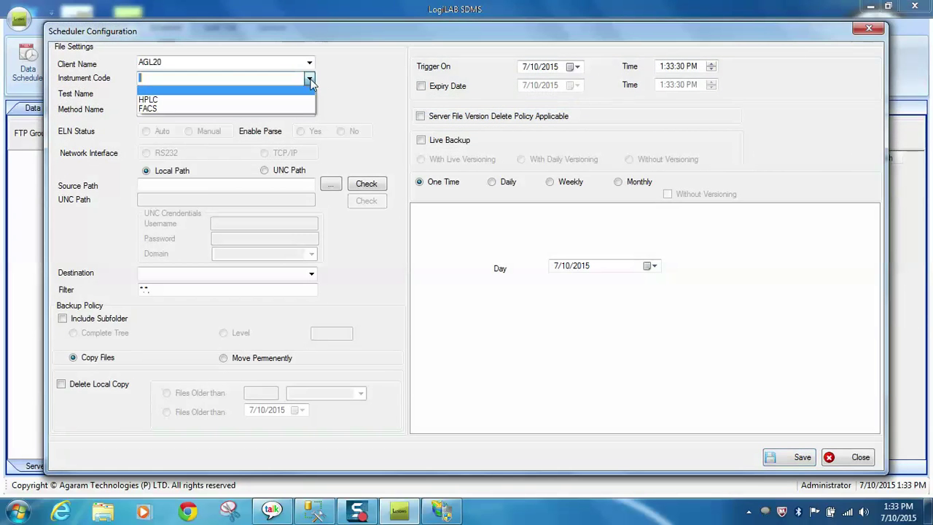
pyautogui.click(280, 100)
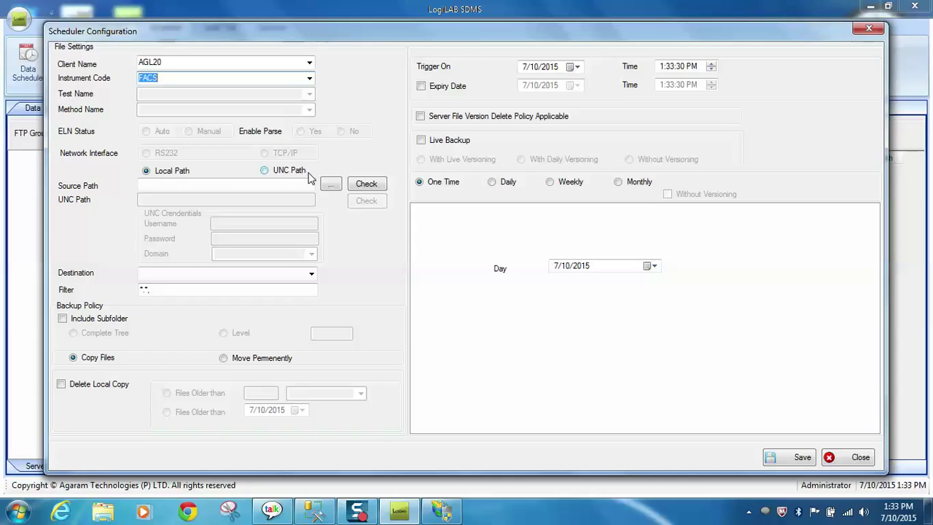
# Step: Add D:\SDMS Working Folder\Work Schedule\FACS INITIAL as the schedule's source path
pyautogui.click(330, 185)
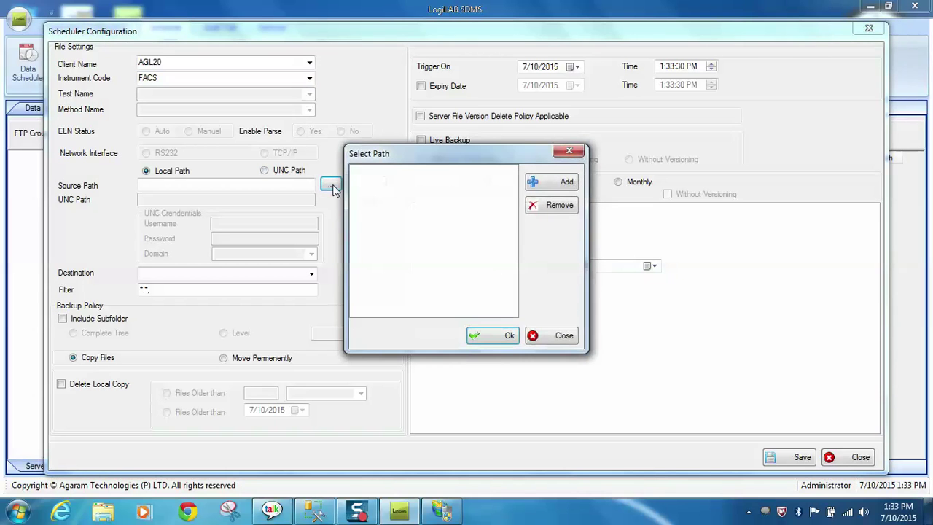
pyautogui.click(552, 184)
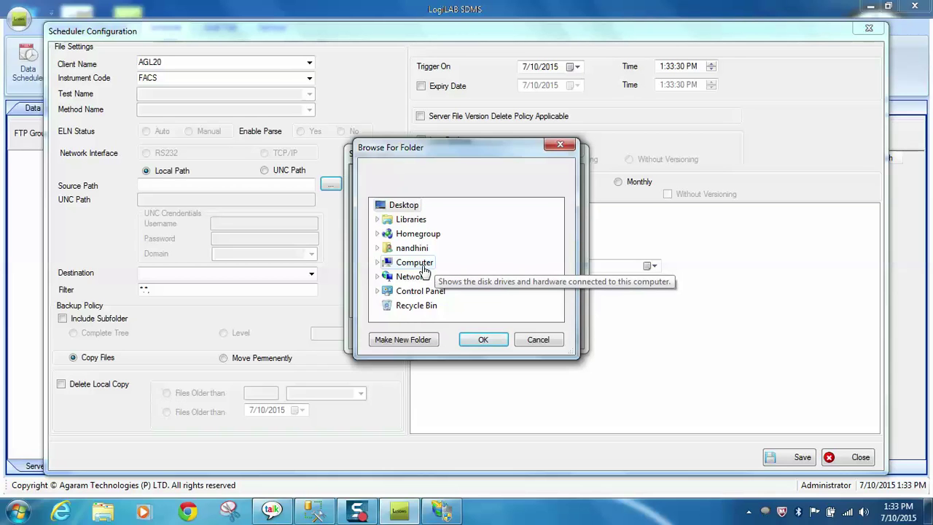
pyautogui.doubleClick(425, 264)
pyautogui.doubleClick(444, 292)
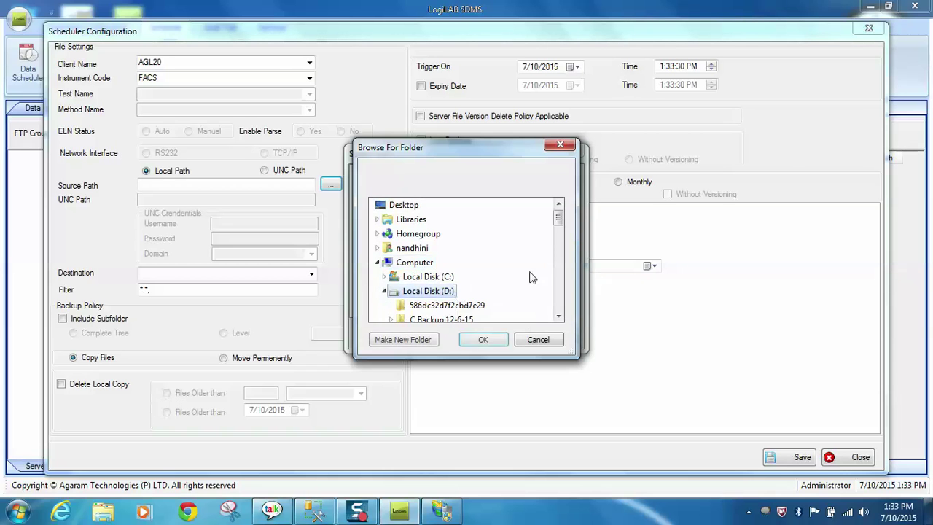
pyautogui.moveTo(558, 217); pyautogui.dragTo(559, 282)
pyautogui.doubleClick(479, 296)
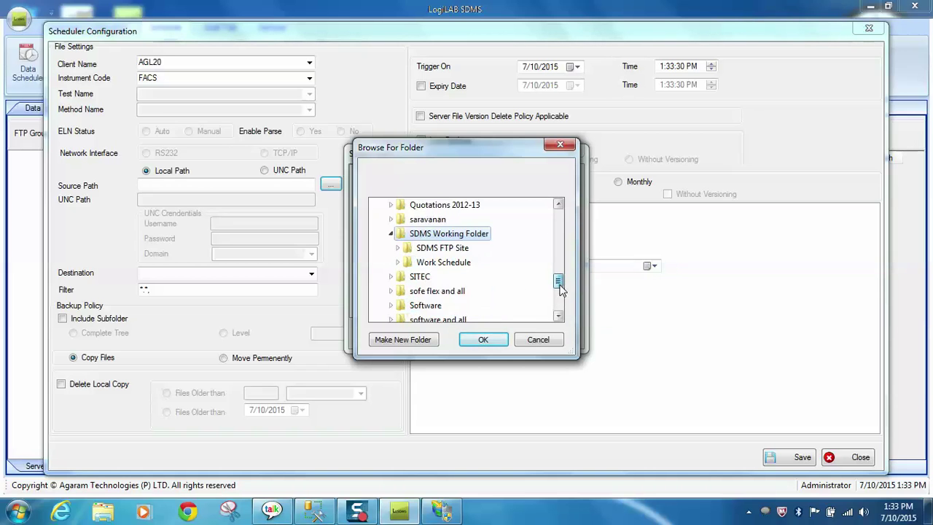
pyautogui.doubleClick(462, 266)
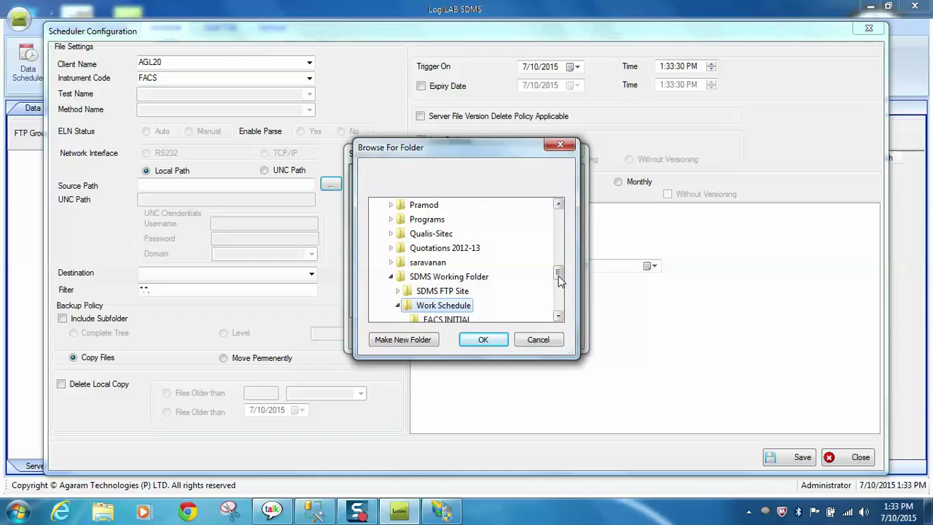
pyautogui.moveTo(559, 280); pyautogui.dragTo(558, 283)
pyautogui.click(448, 305)
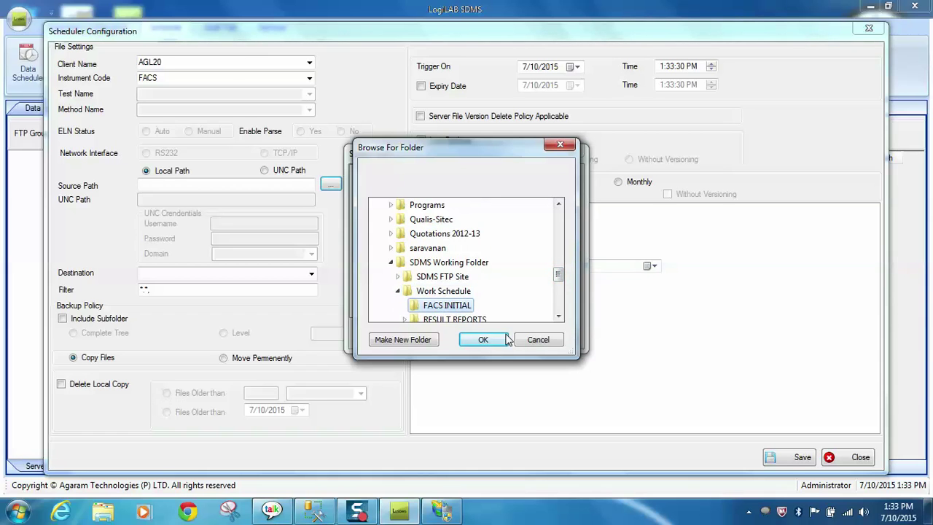
pyautogui.click(484, 342)
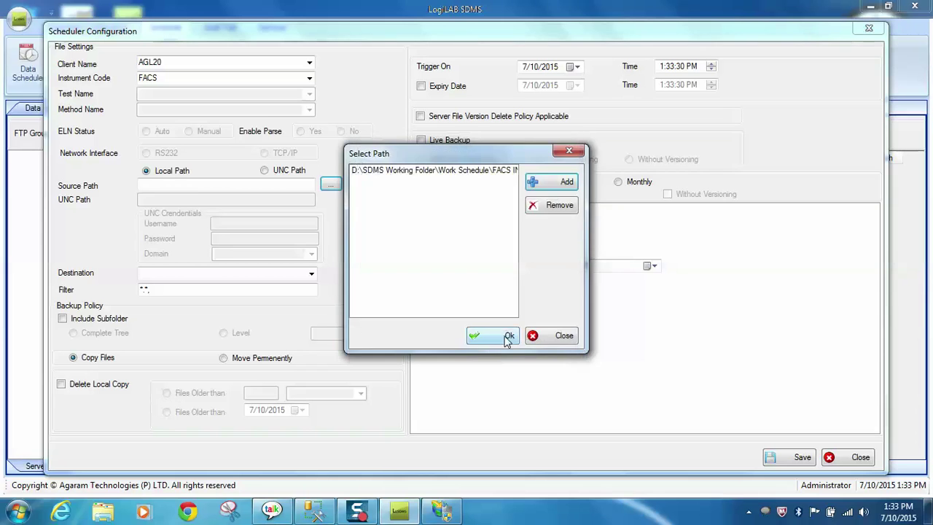
# Step: Accept the source path, set the destination to Devloper with subfolders and live backup, and save
pyautogui.click(496, 338)
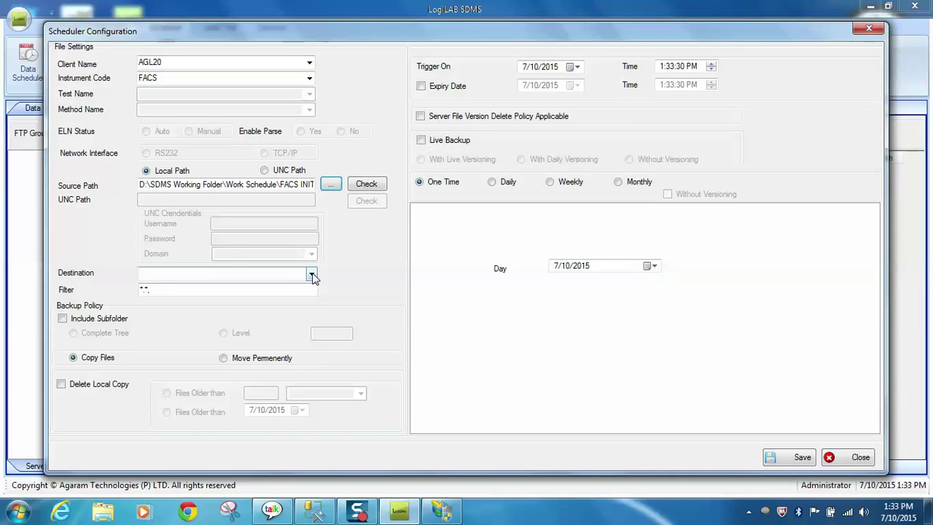
pyautogui.click(313, 273)
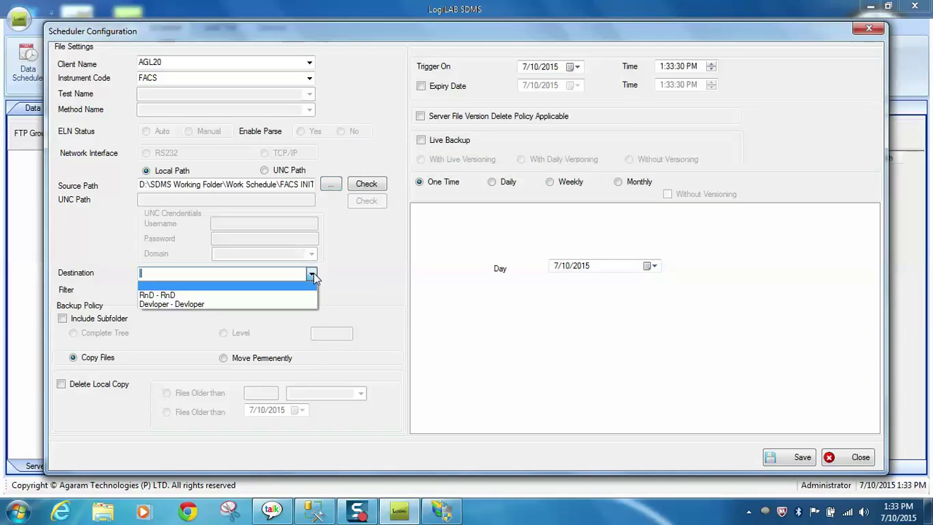
pyautogui.click(292, 304)
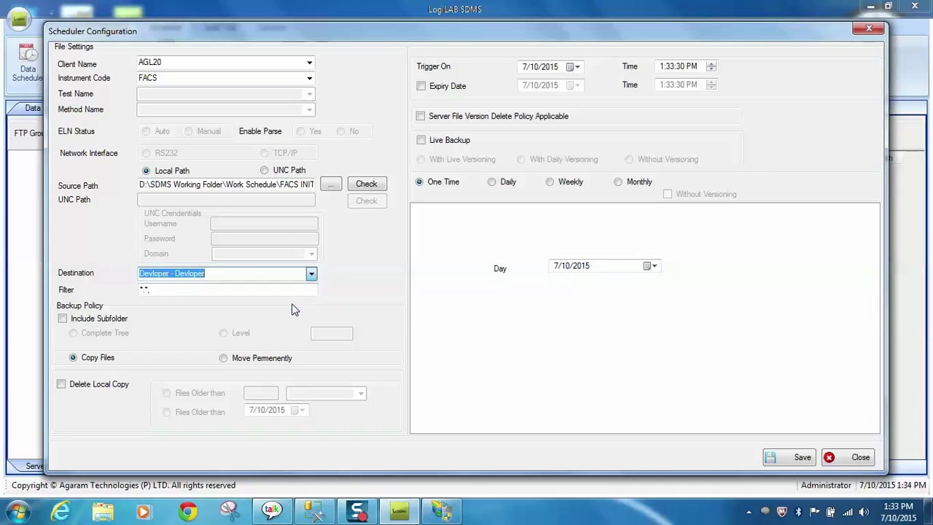
pyautogui.click(63, 319)
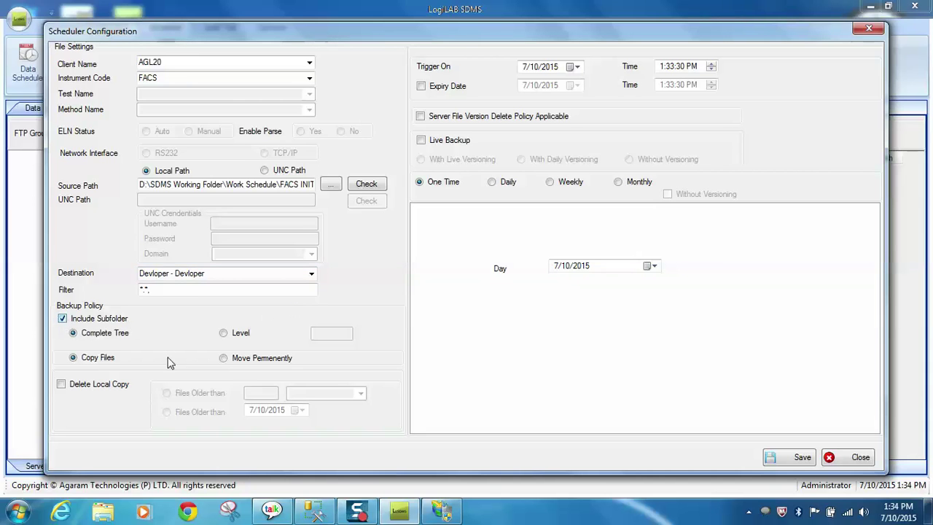
pyautogui.click(421, 141)
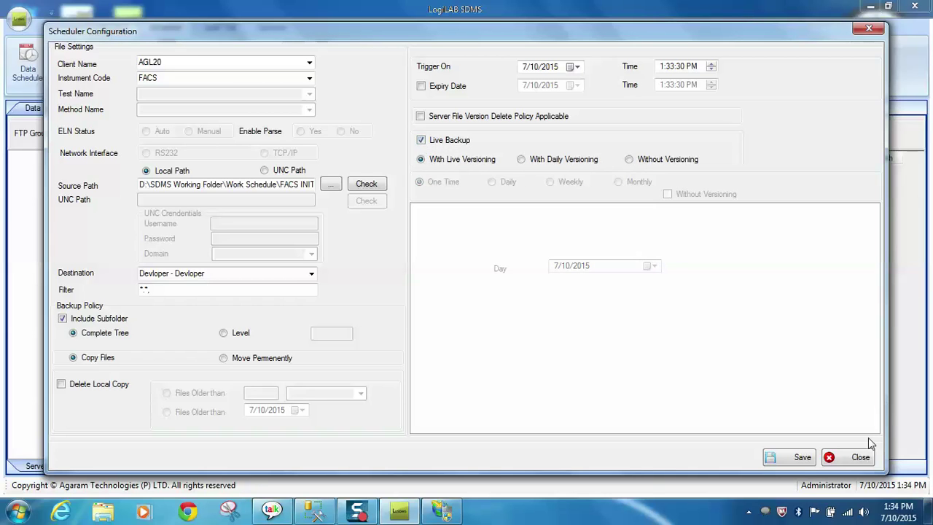
pyautogui.click(799, 459)
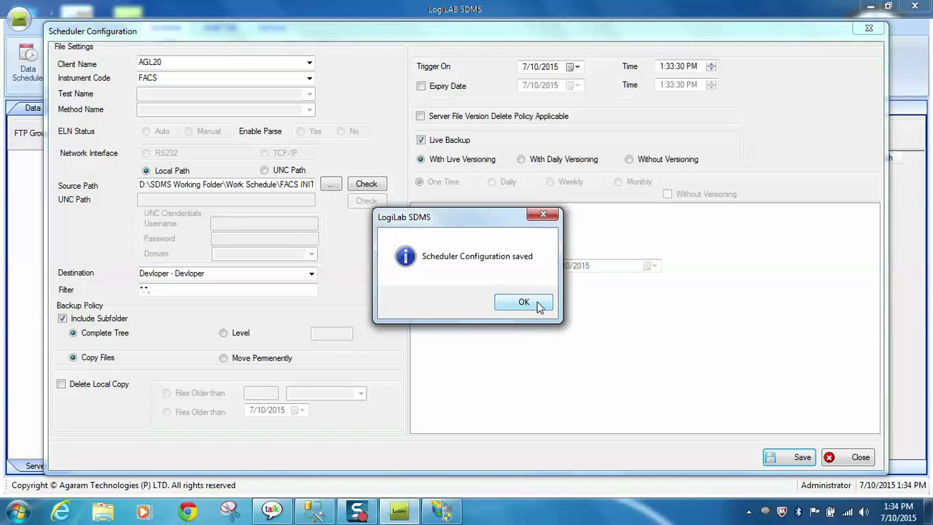
pyautogui.click(538, 304)
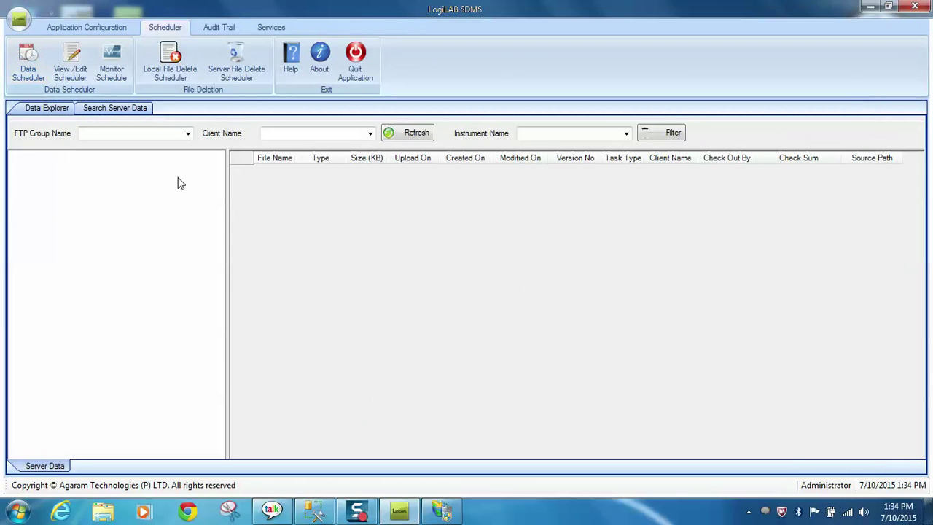
# Step: Activate the deactivated tasks TS2 and TS1 in View/Edit Scheduler, then close the list
pyautogui.click(74, 59)
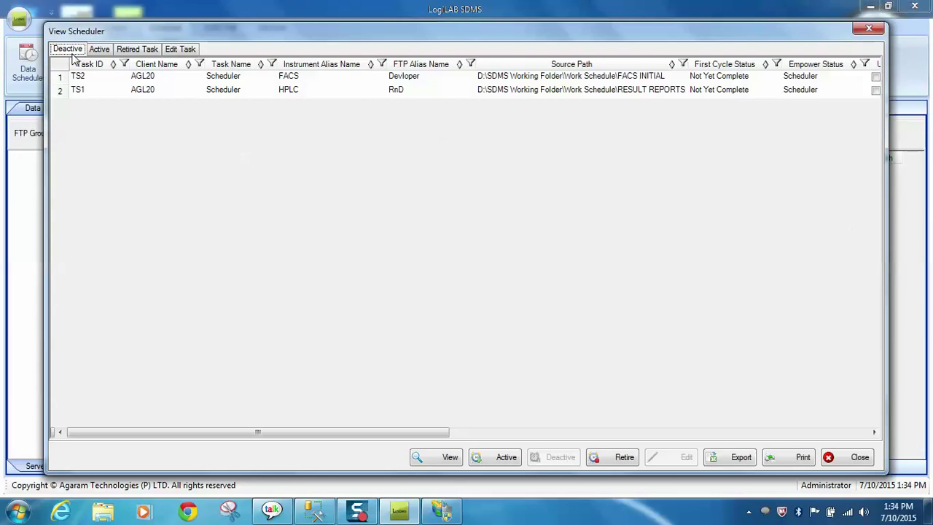
pyautogui.click(160, 76)
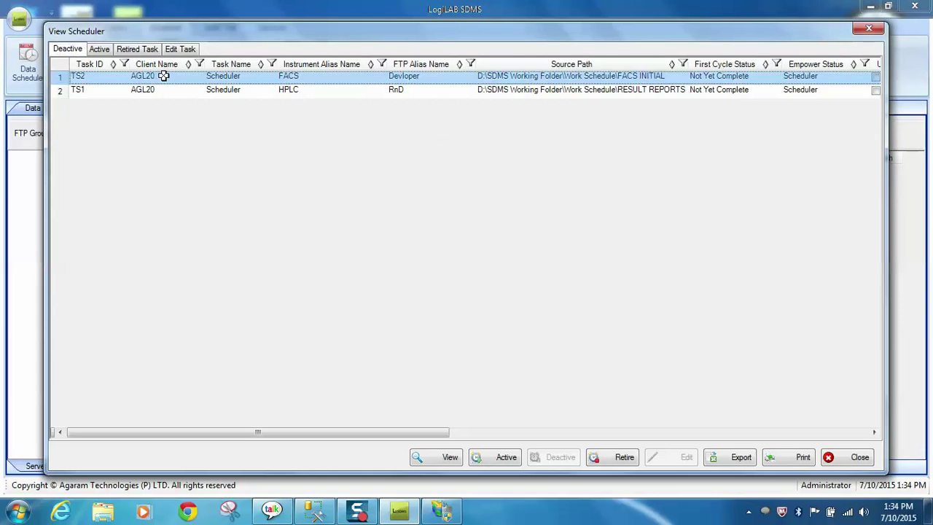
pyautogui.keyDown('shift'); pyautogui.click(193, 90); pyautogui.keyUp('shift')
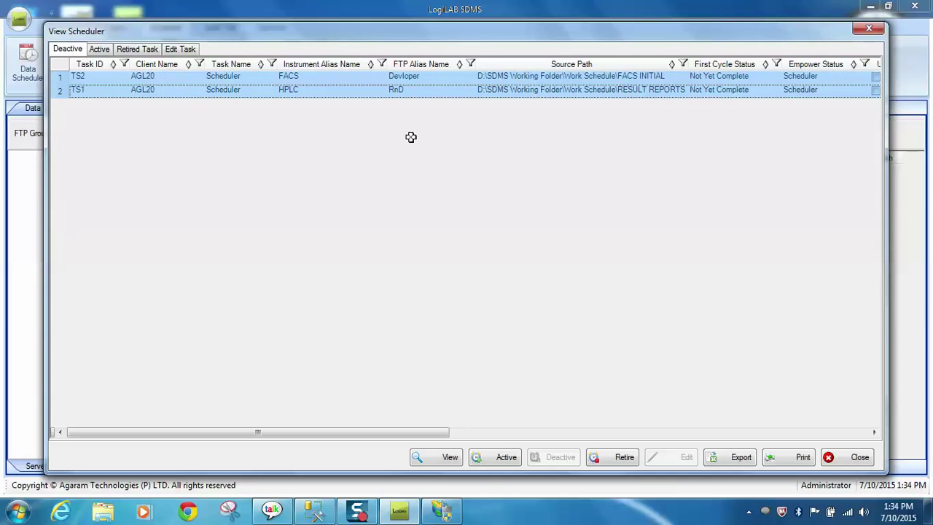
pyautogui.click(508, 457)
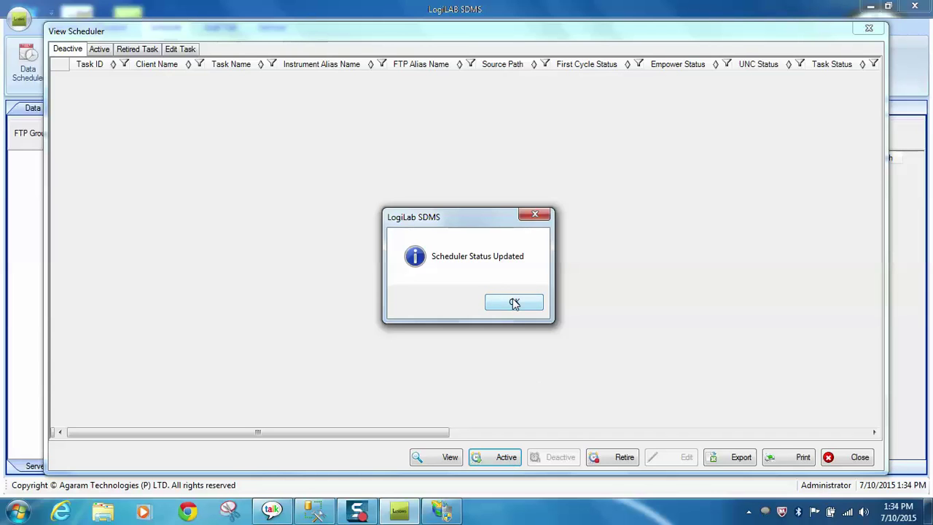
pyautogui.click(514, 303)
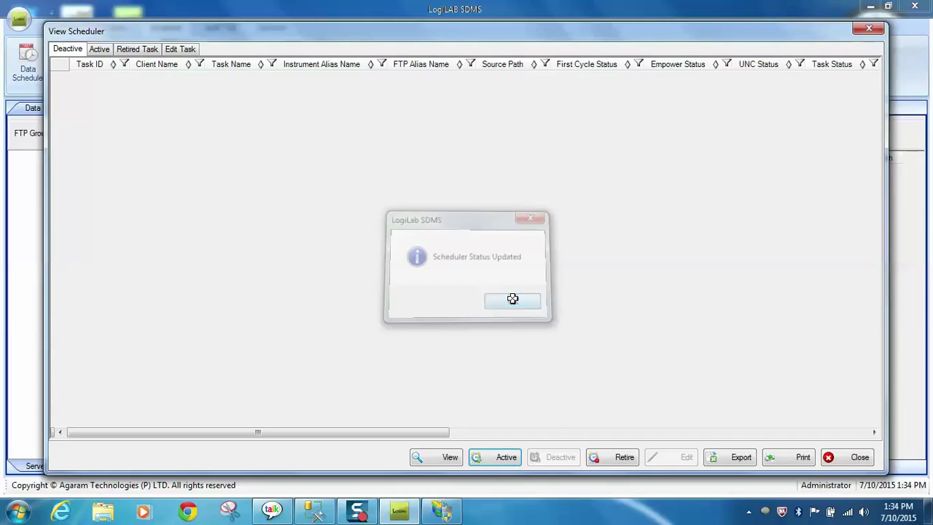
pyautogui.click(858, 457)
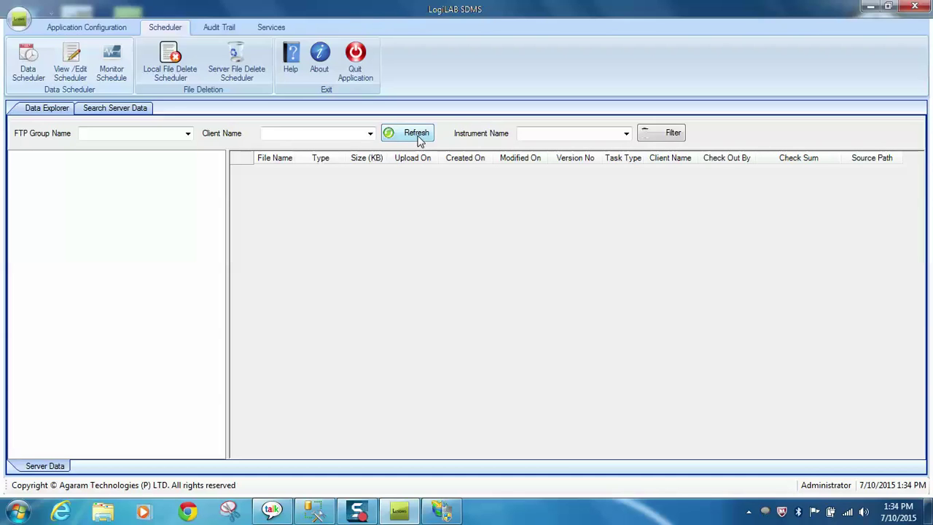
# Step: Refresh the server data and browse RnD > AGL20/HPLC/RESULT REPORTS > 2013 to August 2013
pyautogui.click(416, 136)
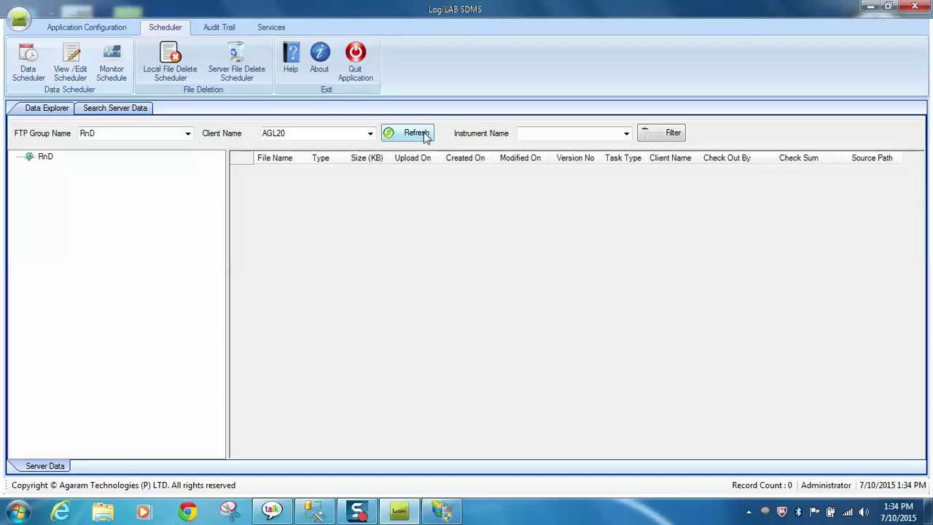
pyautogui.click(426, 139)
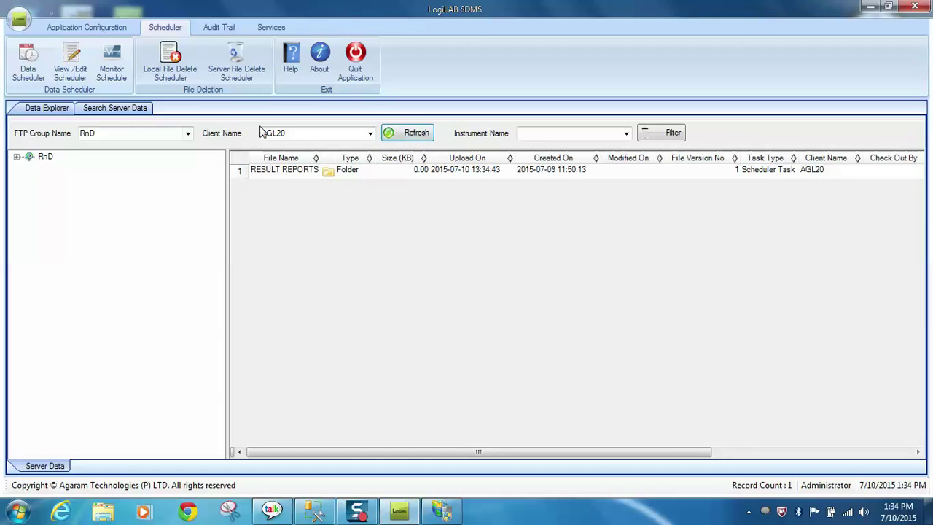
pyautogui.click(17, 156)
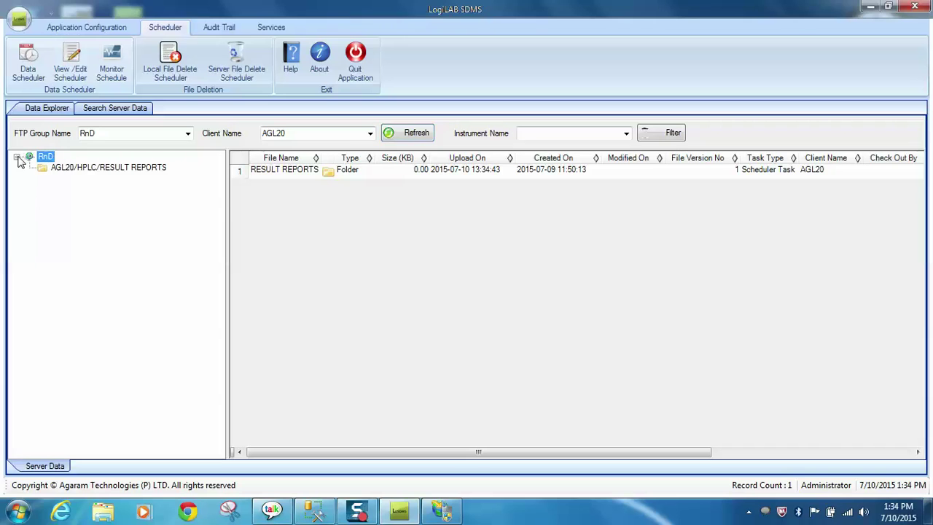
pyautogui.click(64, 170)
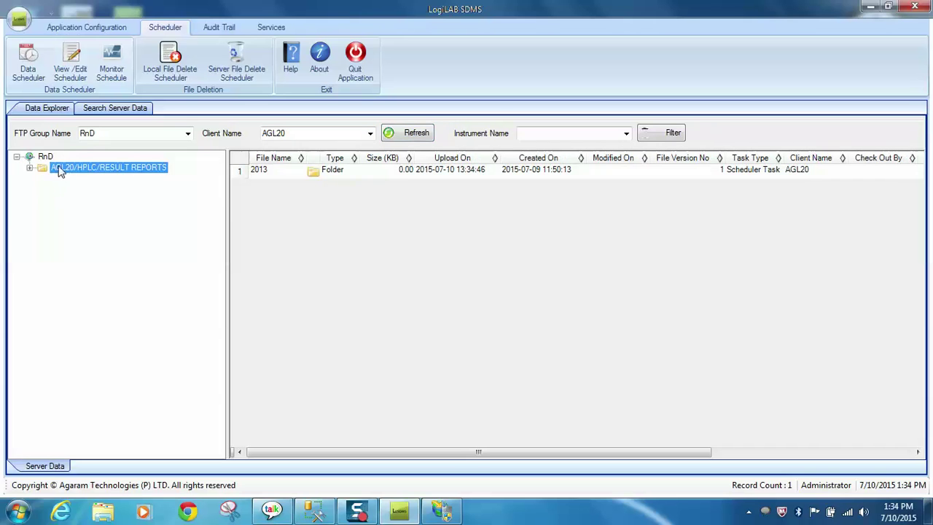
pyautogui.click(29, 169)
pyautogui.click(72, 178)
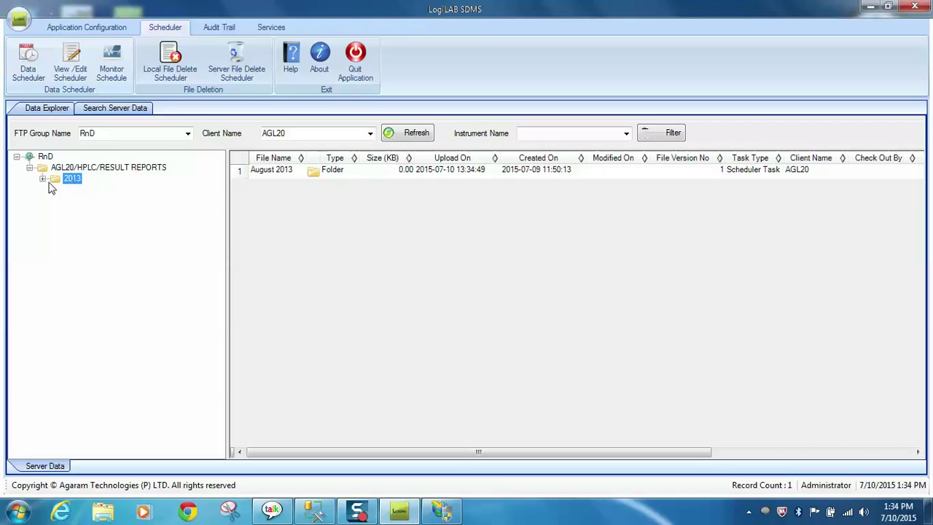
pyautogui.click(43, 179)
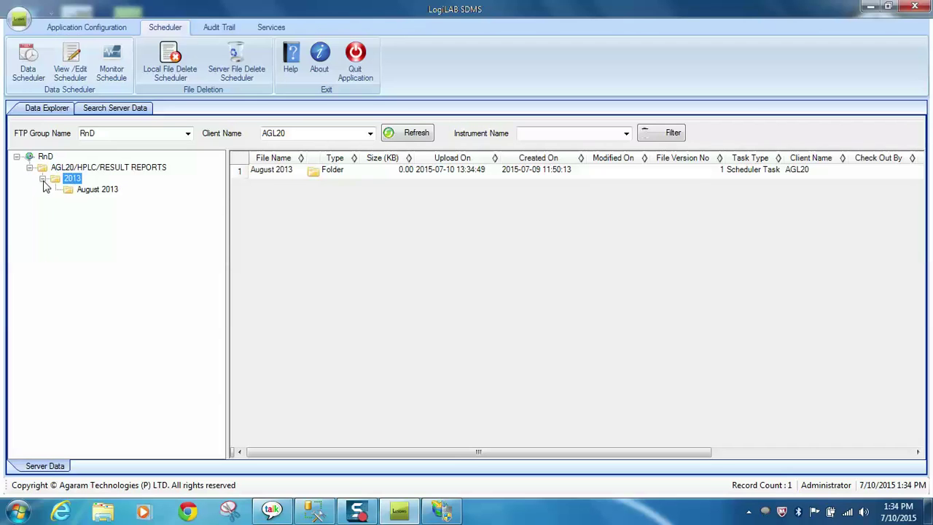
pyautogui.click(99, 193)
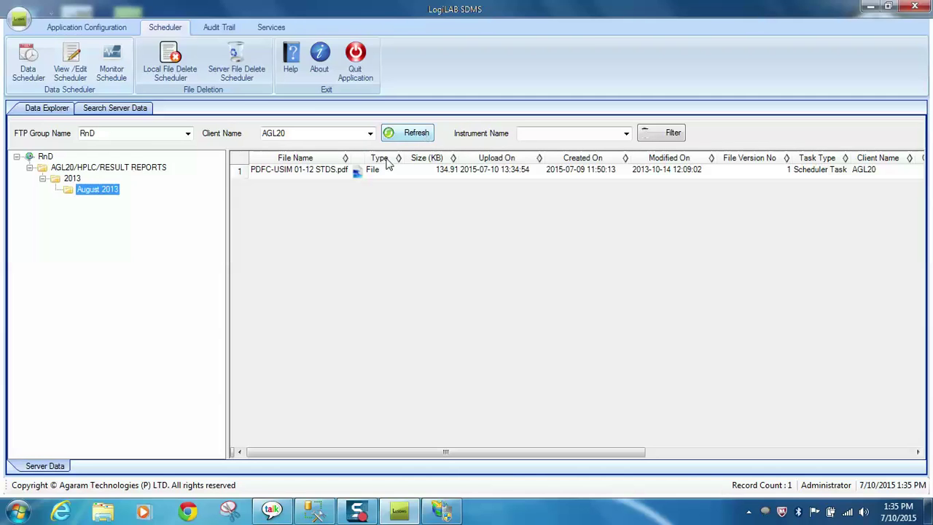
# Step: Reload and browse RnD's RESULT REPORTS 2013 again, opening September 2013 to show ASSAY report.pdf
pyautogui.click(409, 139)
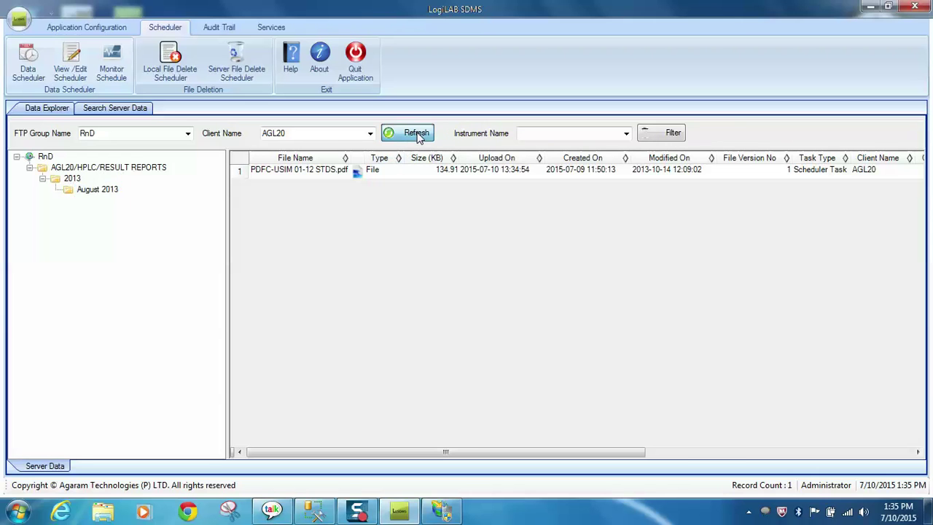
pyautogui.click(16, 157)
pyautogui.click(30, 169)
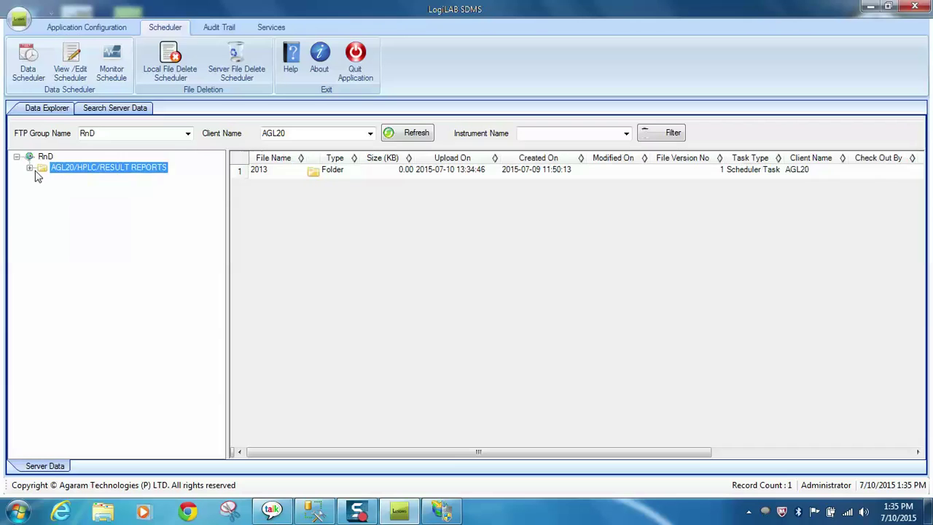
pyautogui.click(62, 179)
pyautogui.click(43, 179)
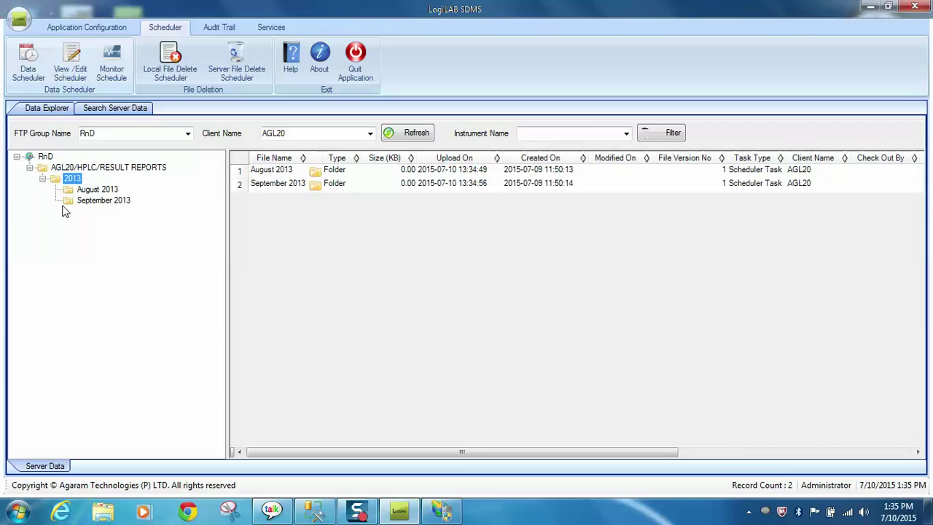
pyautogui.click(90, 190)
pyautogui.click(102, 200)
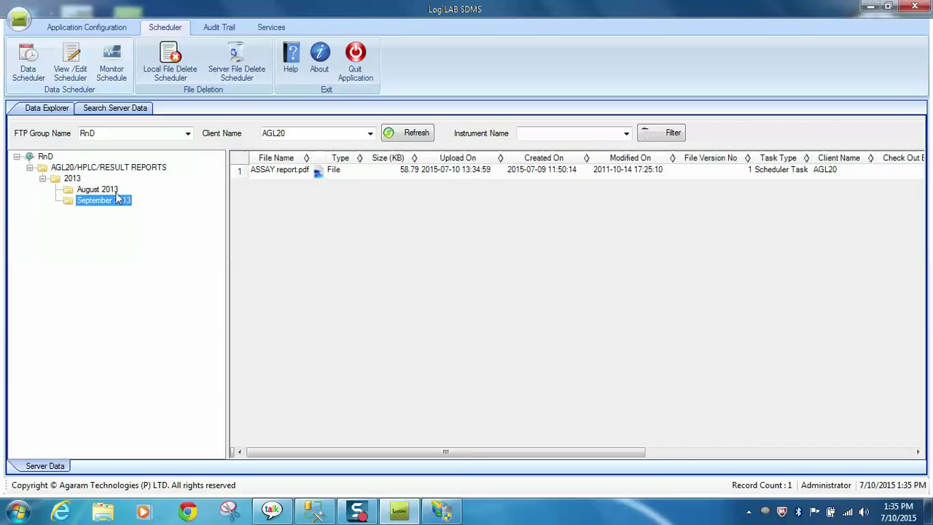
# Step: Switch the FTP group to Devloper and browse to AGL20/FACS/FACS INITIAL
pyautogui.click(189, 136)
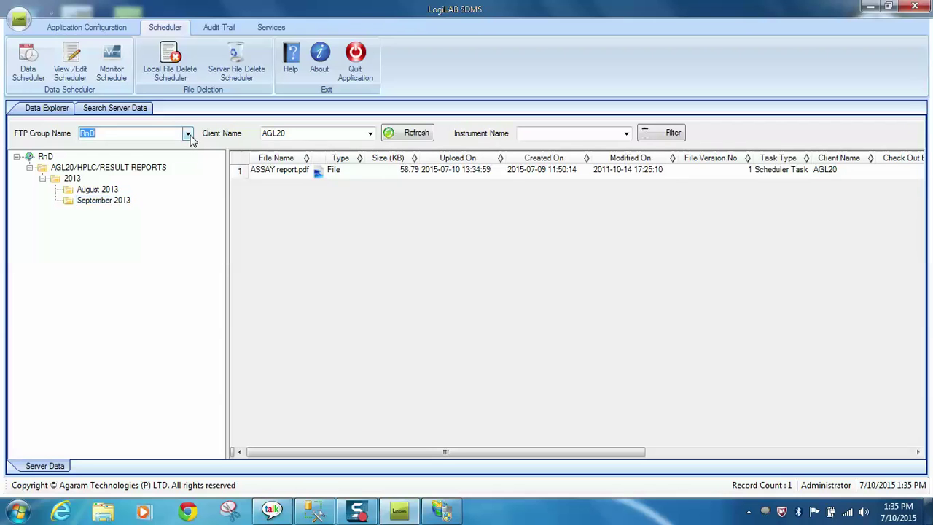
pyautogui.click(189, 136)
pyautogui.click(162, 154)
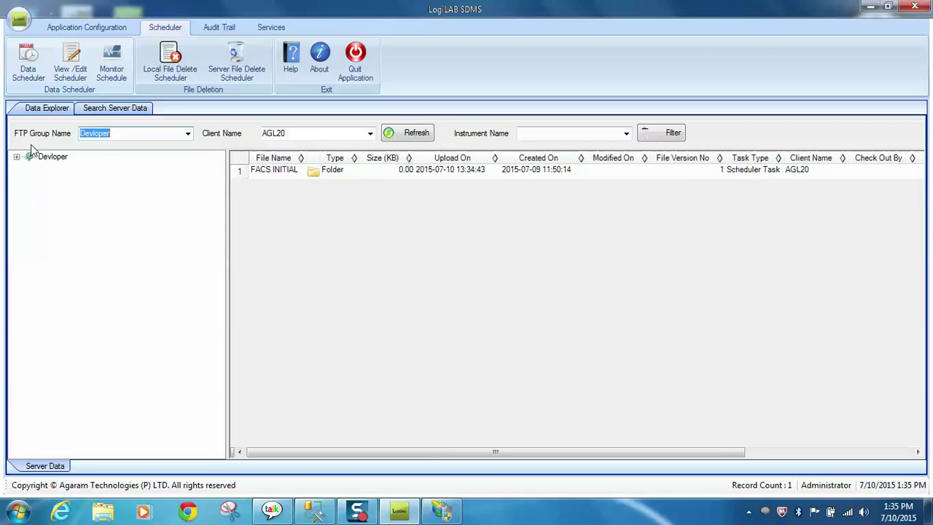
pyautogui.click(17, 157)
pyautogui.click(83, 170)
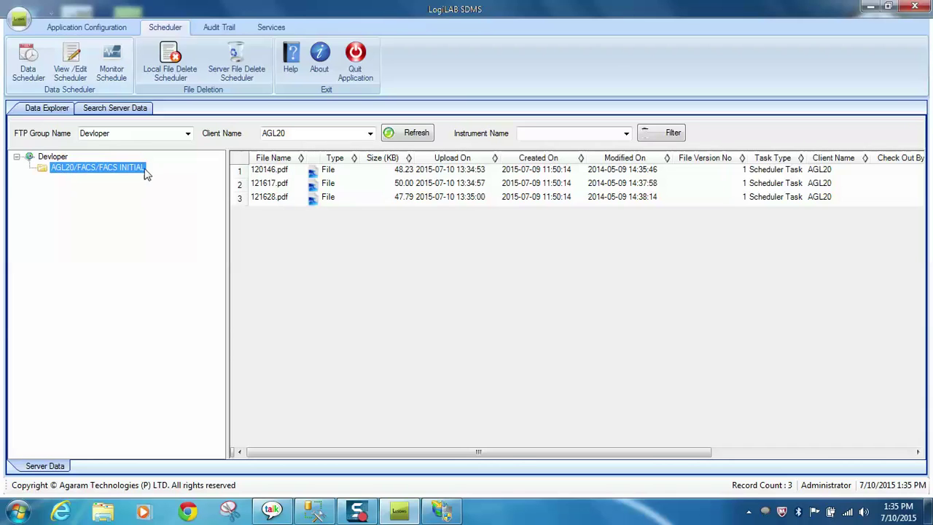
# Step: Open 120146.pdf from the server in Nitro Pro and dismiss the quick start guide
pyautogui.click(283, 170)
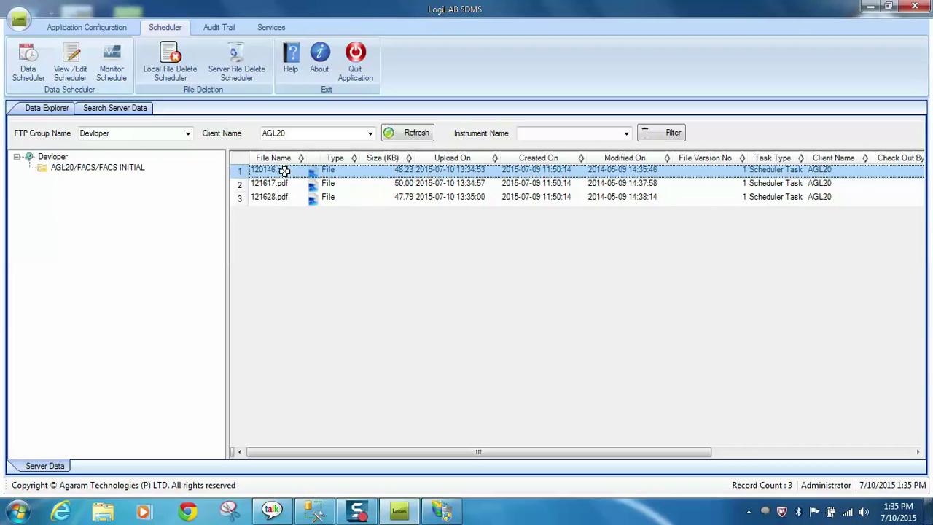
pyautogui.rightClick(284, 171)
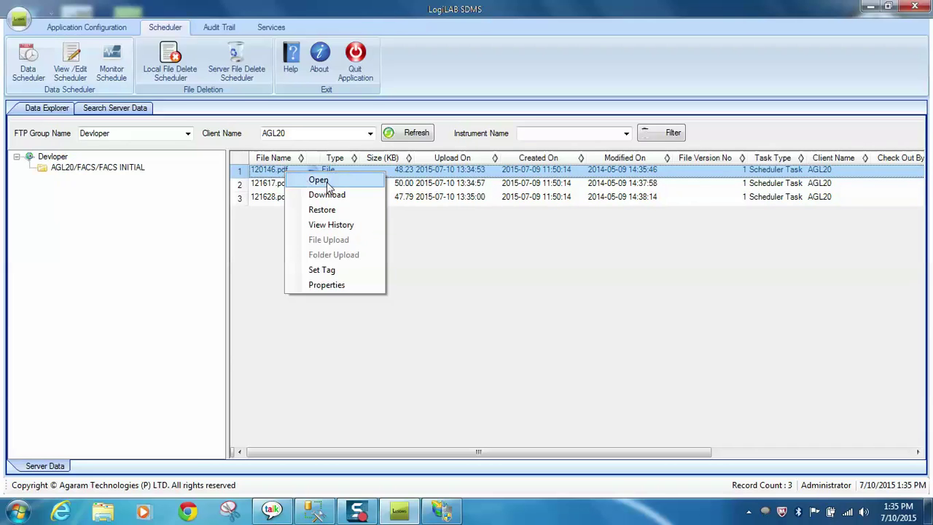
pyautogui.click(327, 181)
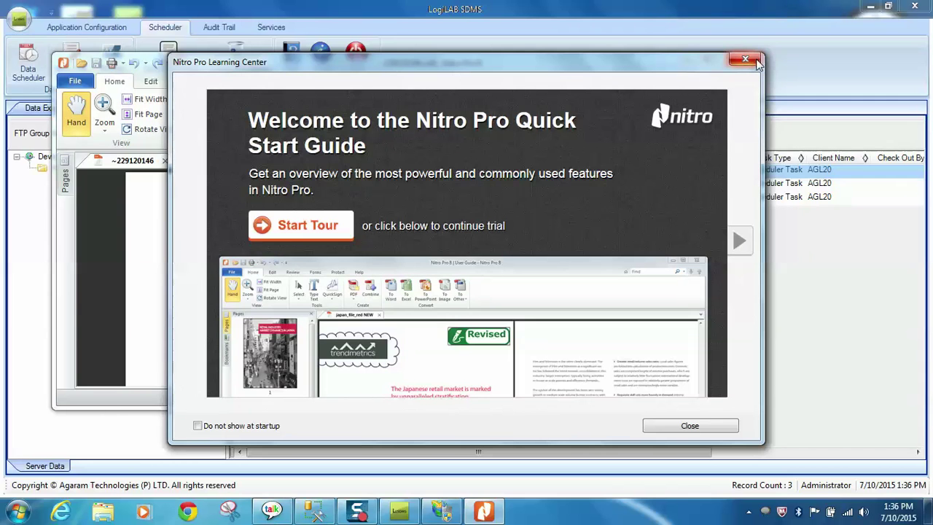
pyautogui.click(750, 60)
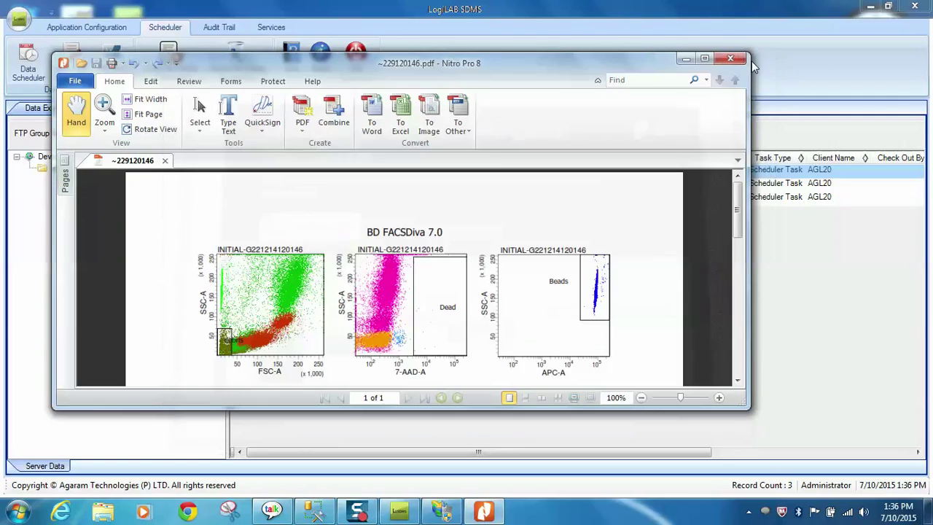
# Step: Maximize the FACS PDF, close Nitro Pro, and refresh the Data Explorer listing
pyautogui.click(705, 58)
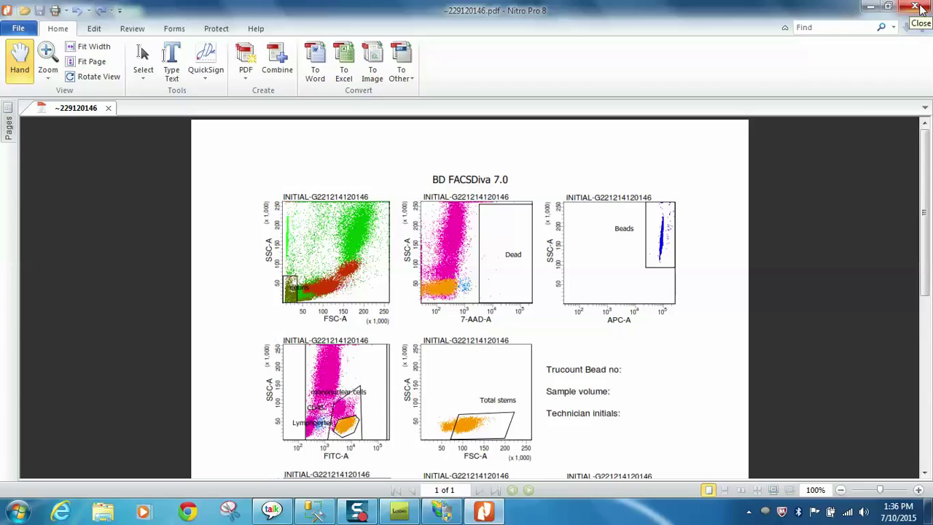
pyautogui.click(917, 7)
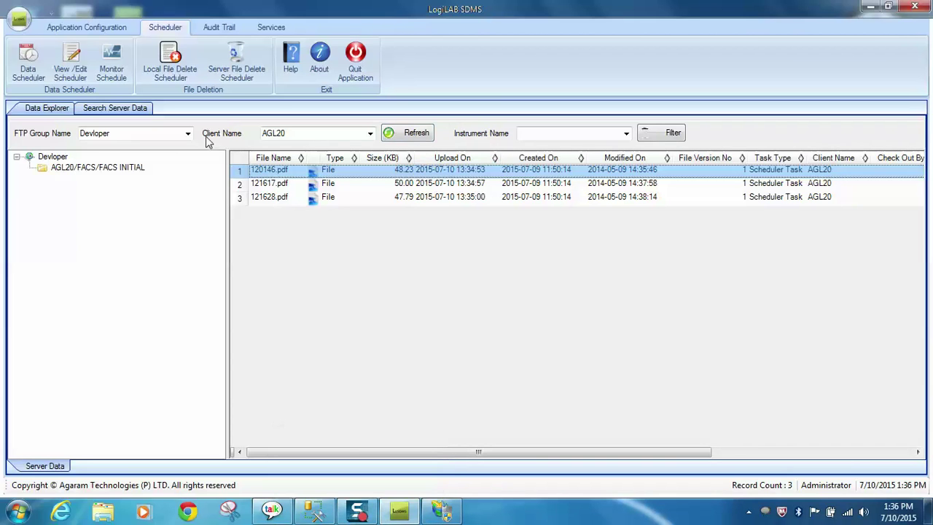
pyautogui.click(416, 134)
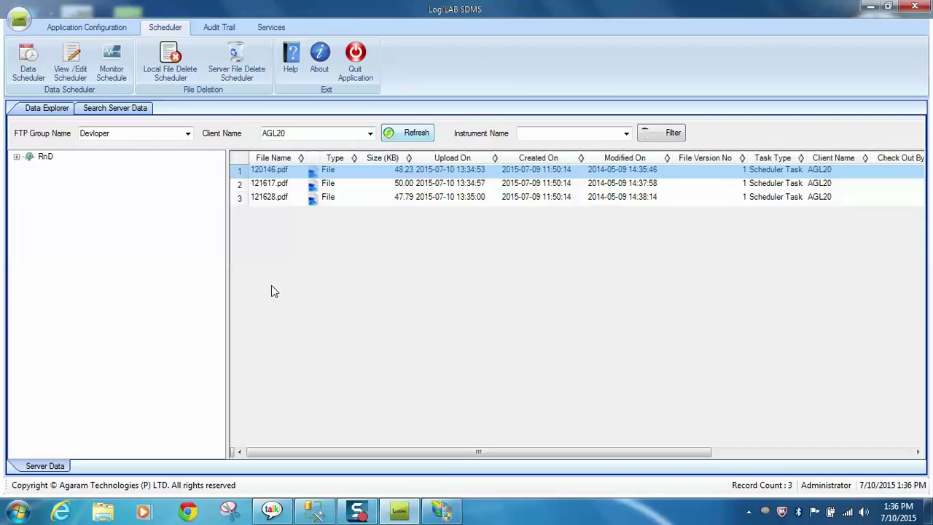